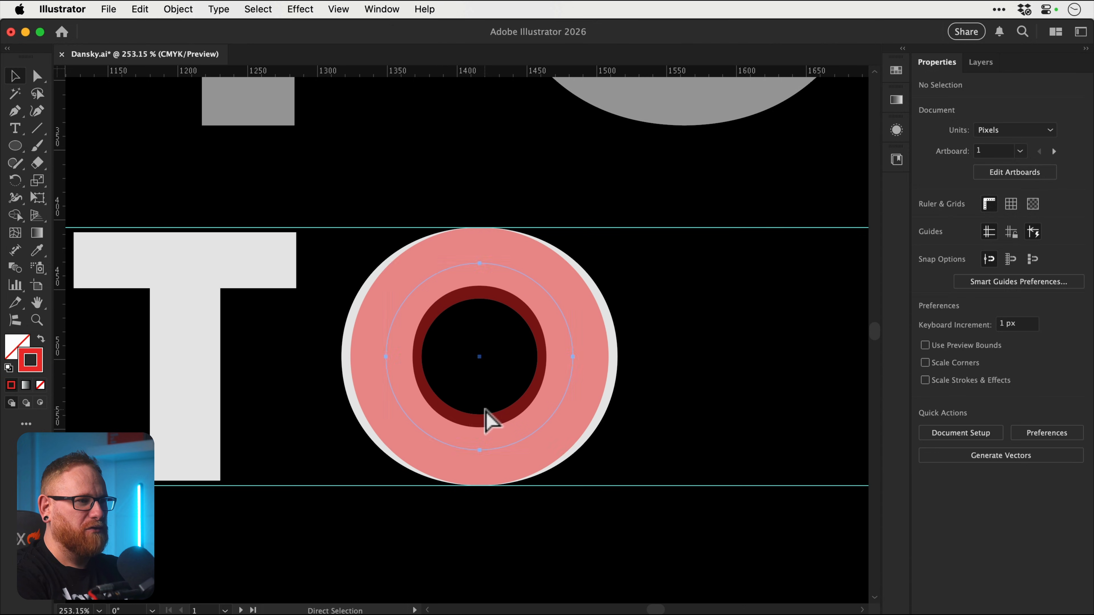
Delete the original letter O behind the red ring at the end of PHOTO and clear the alignment guides
click(484, 408)
click(614, 388)
key(Delete)
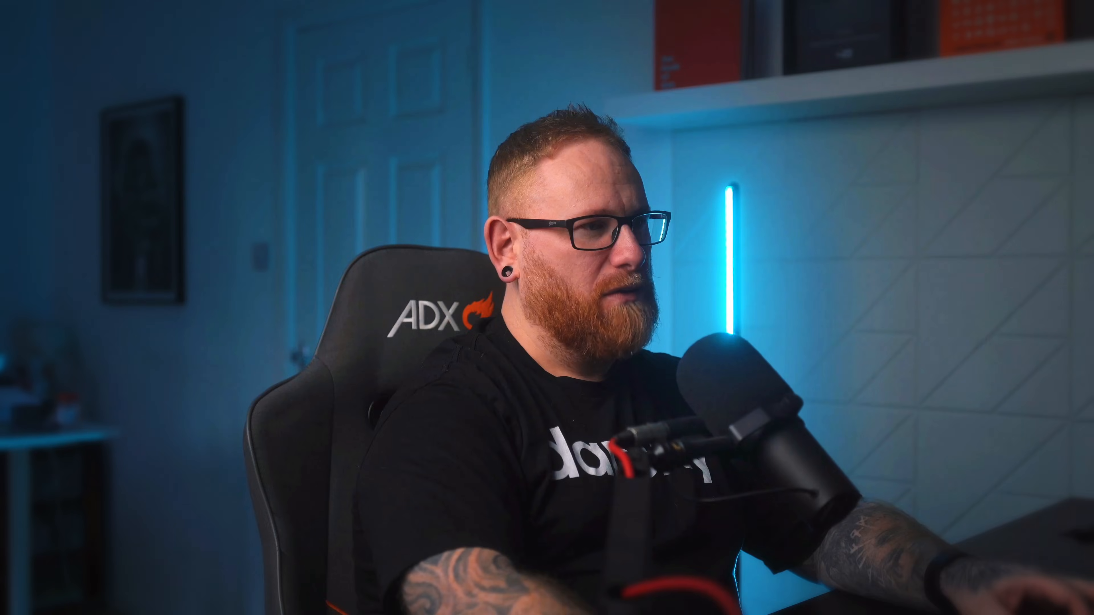
drag(574, 305, 552, 313)
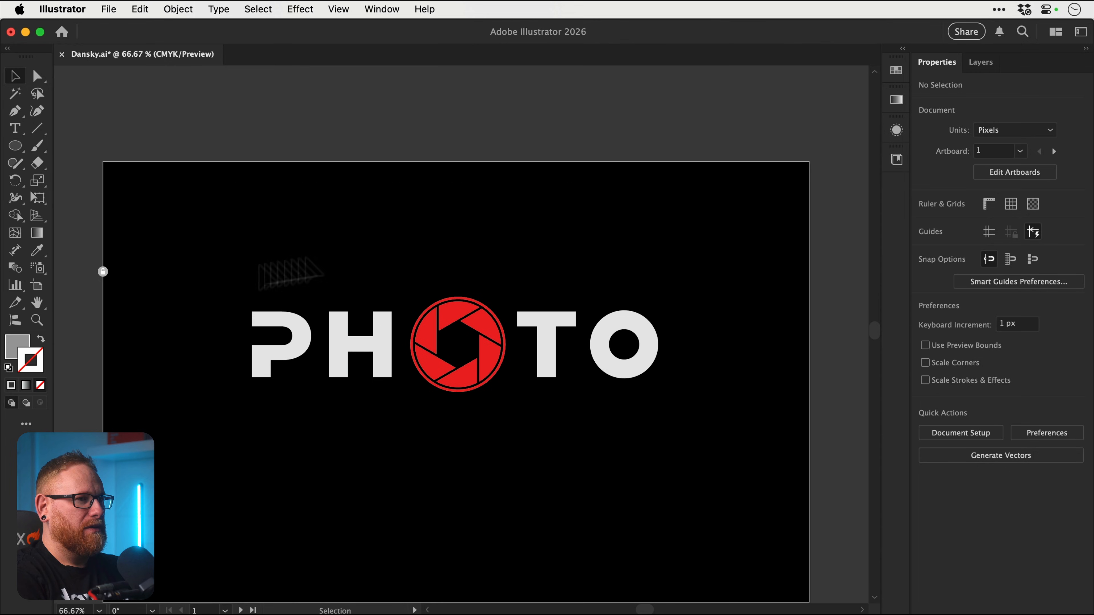
drag(782, 255, 782, 257)
key(Delete)
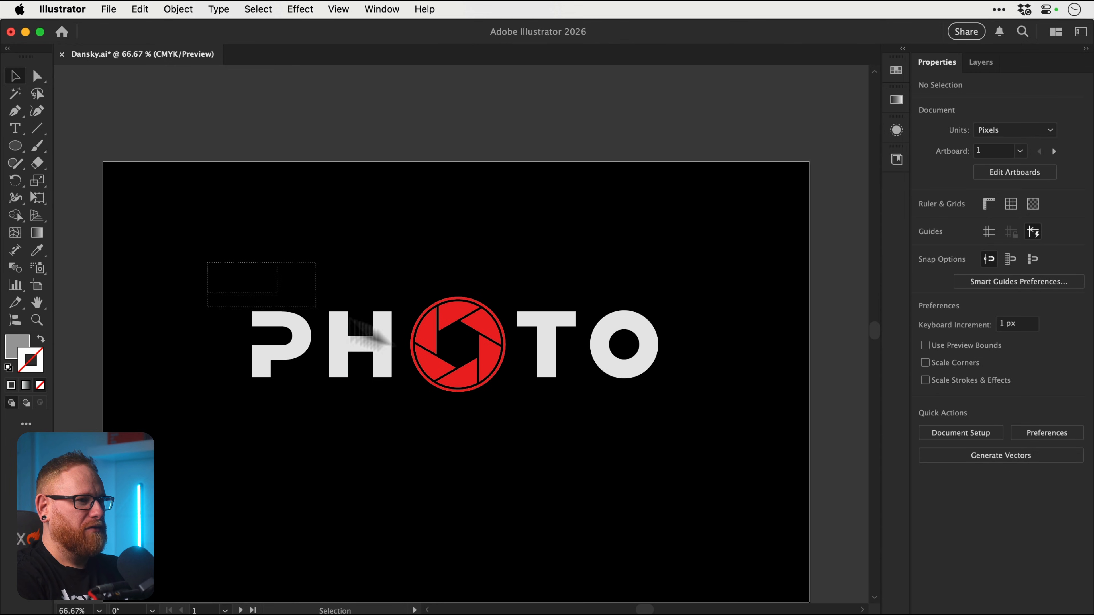
Move the whole PHOTO wordmark, including the aperture icon, down to about the vertical centre of the artboard
drag(390, 344, 689, 435)
drag(630, 367, 623, 420)
click(633, 318)
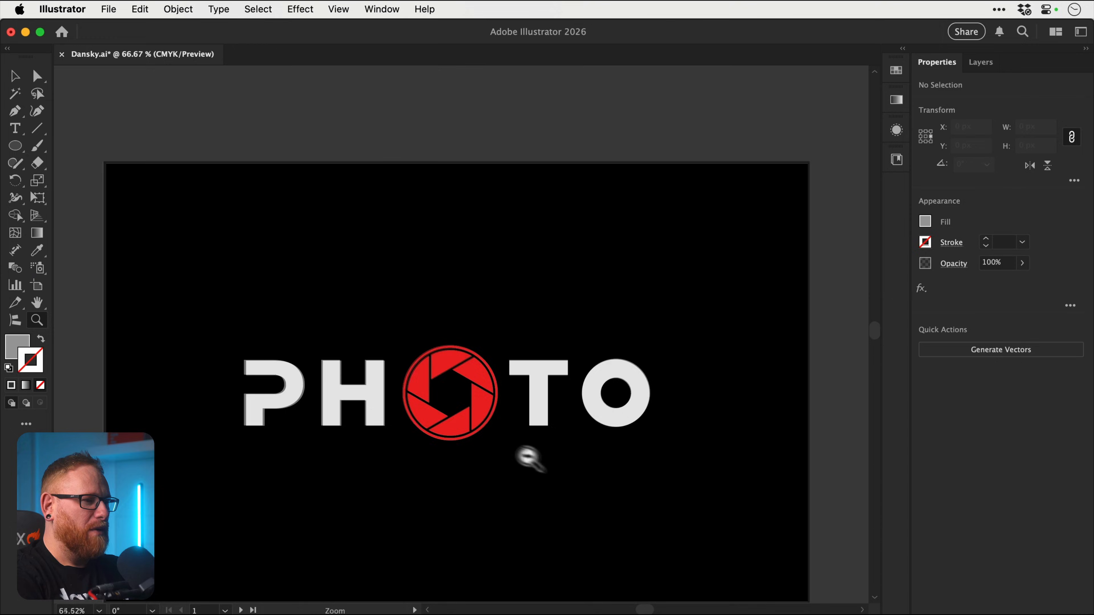
Compare the PHOTO wordmark with the finished reference logo and examine the gaps between the aperture blades
drag(528, 456, 183, 331)
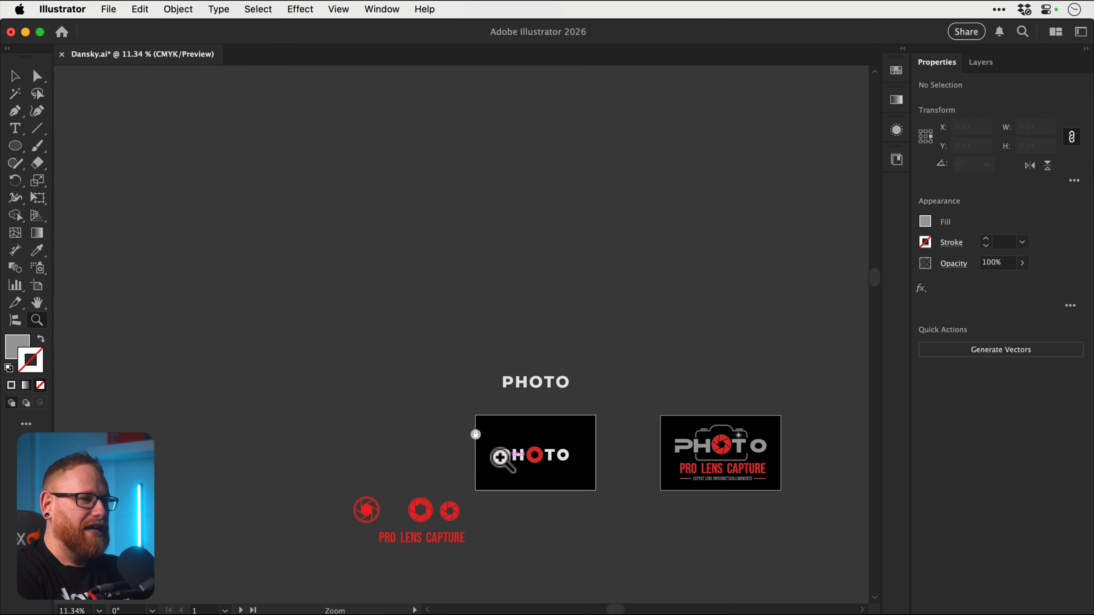
drag(567, 457, 486, 432)
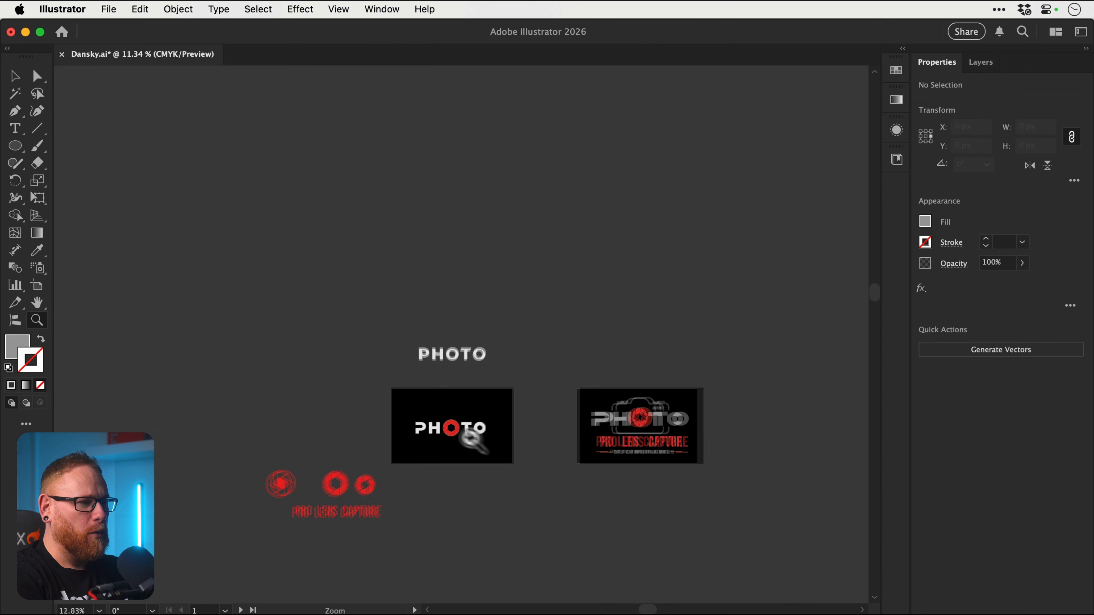
key(super+0)
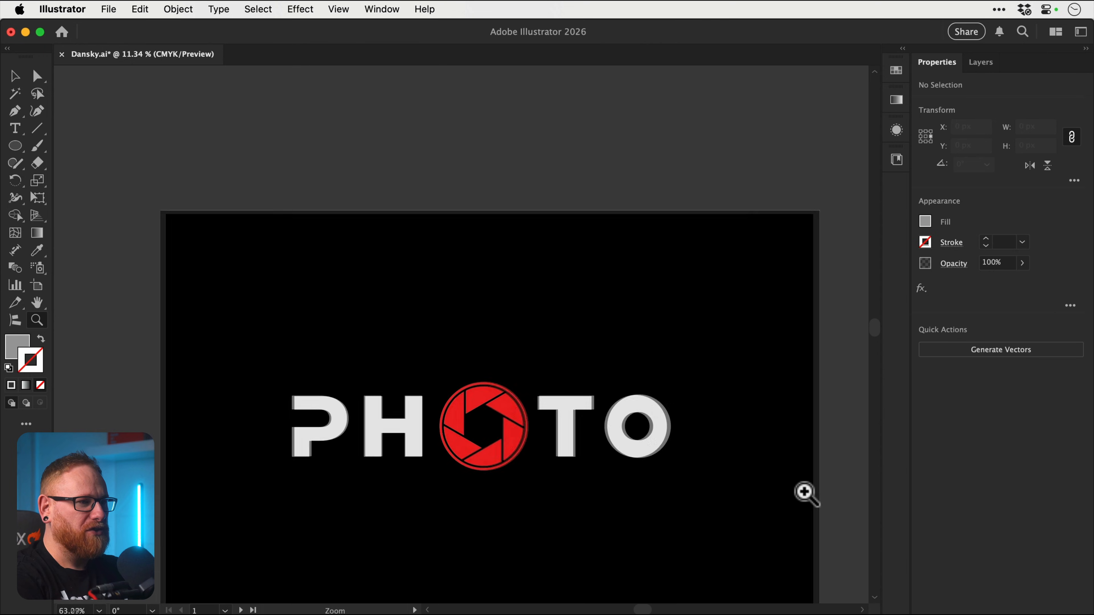
key(super+equal)
drag(632, 465, 608, 460)
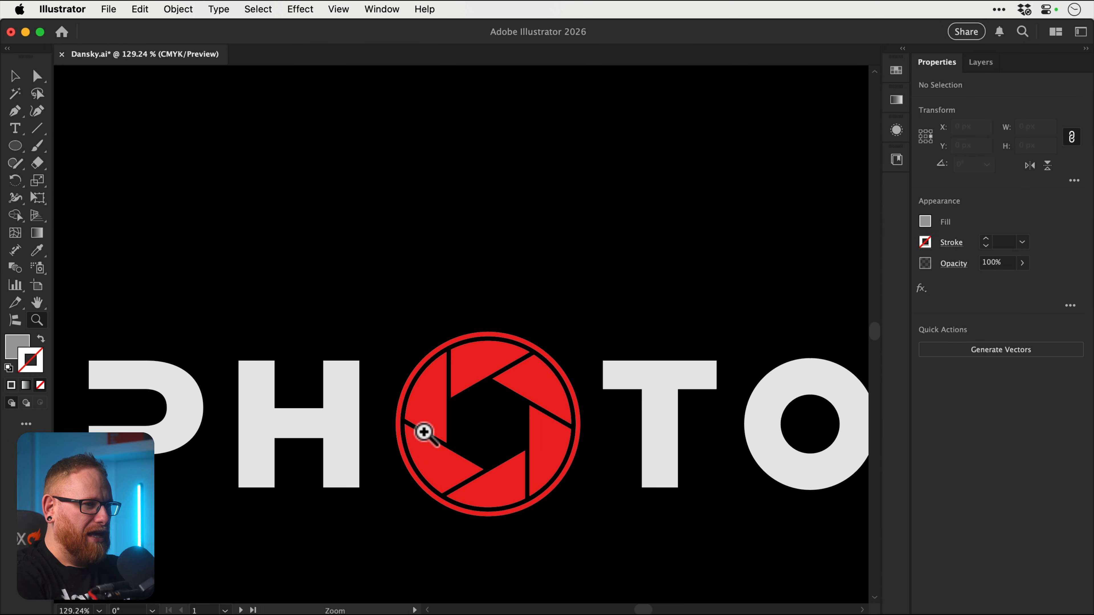
drag(421, 432, 387, 412)
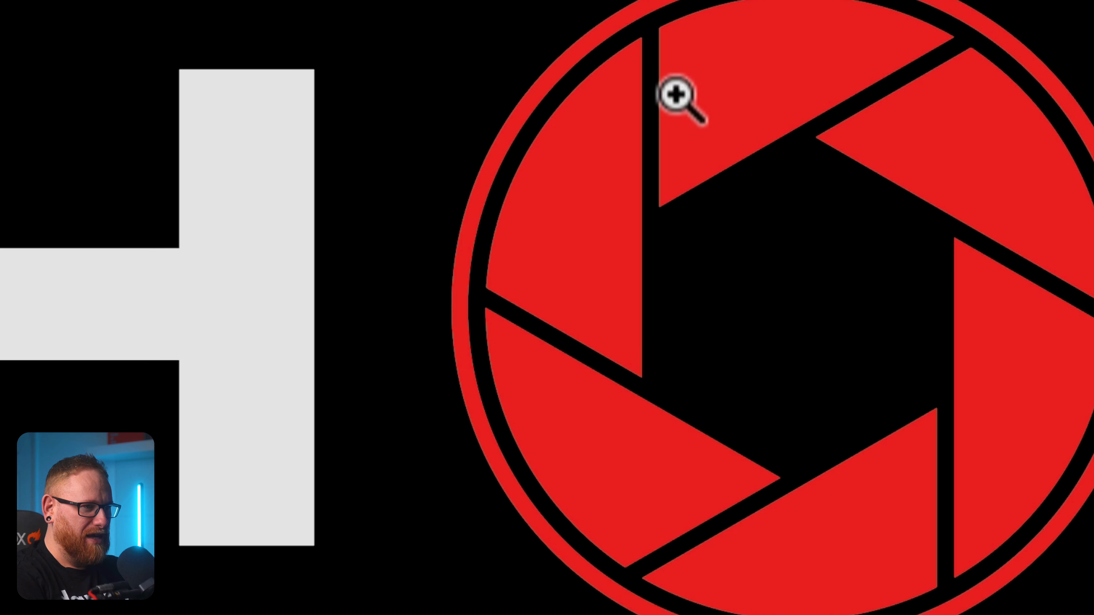
drag(613, 486, 462, 435)
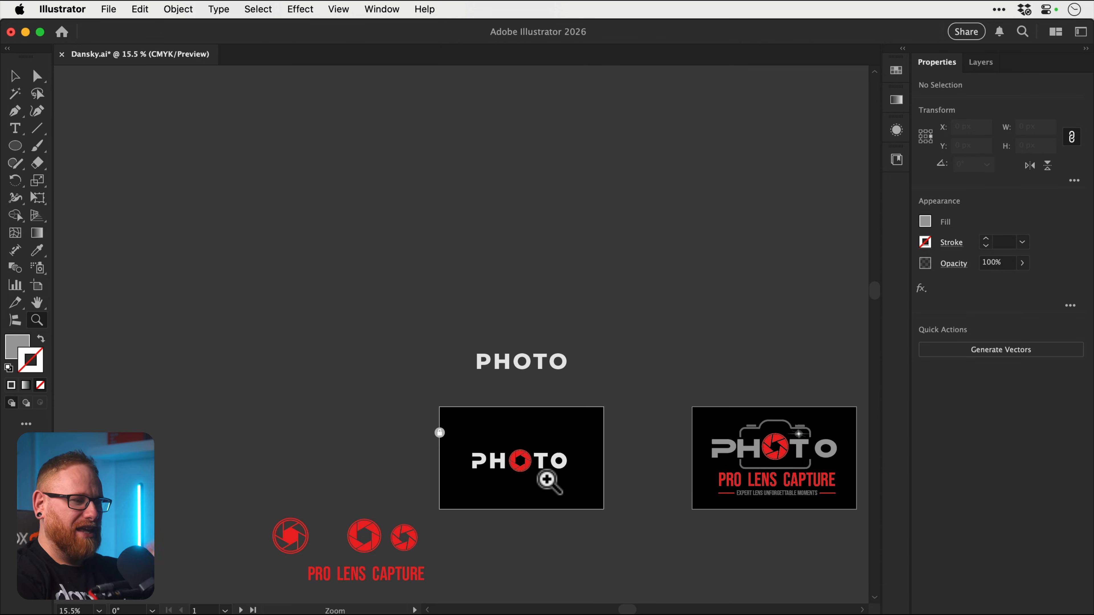
Try recolouring the red aperture icon to the light grey of the letters, and undo the colour change
drag(534, 459, 497, 391)
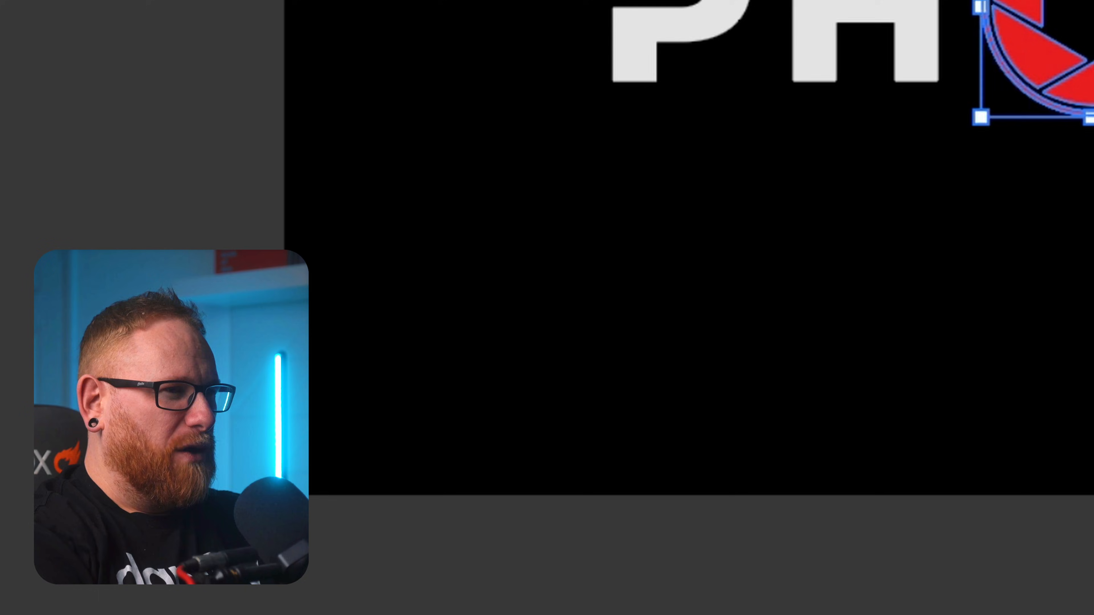
key(a)
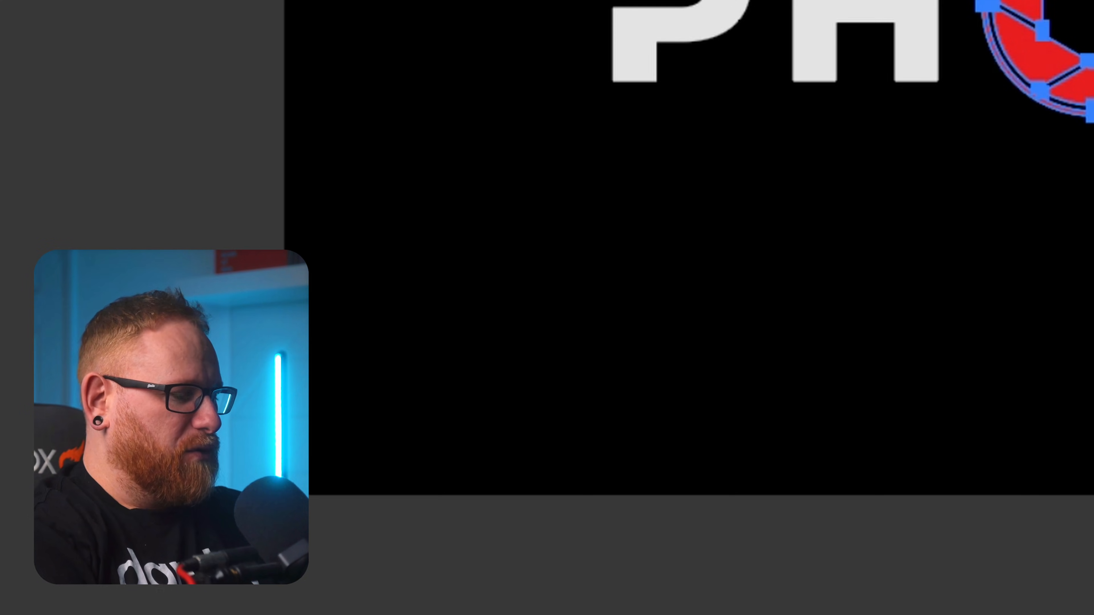
click(650, 303)
key(v)
click(545, 448)
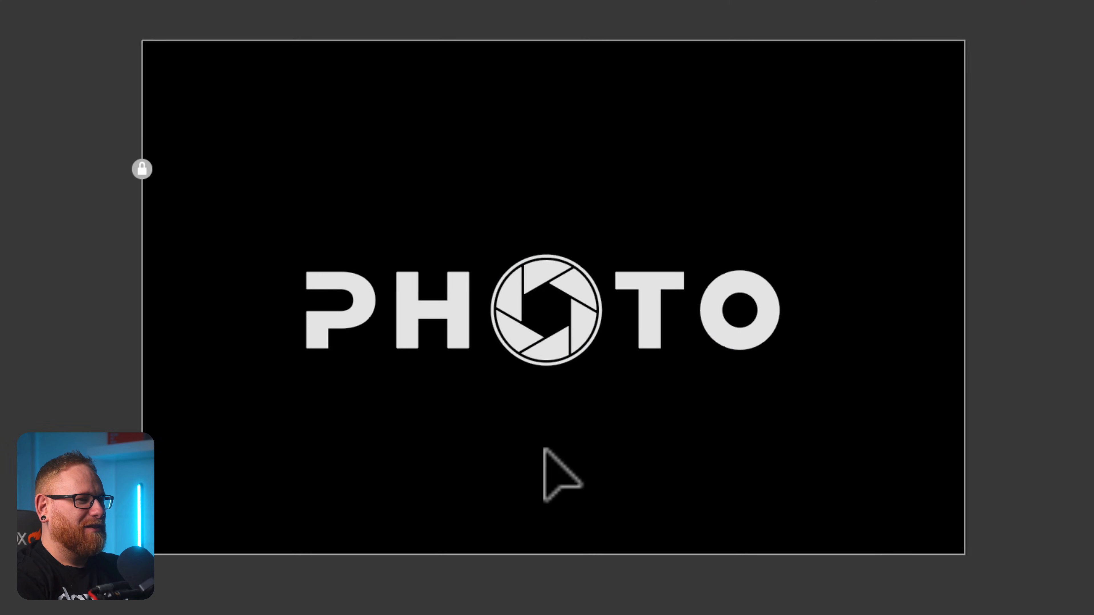
key(ctrl+z)
Try sampling the aperture icon's red onto the P, H, T and stroked O with the Eyedropper, and undo it
drag(346, 246, 422, 317)
drag(629, 221, 750, 334)
key(a)
key(i)
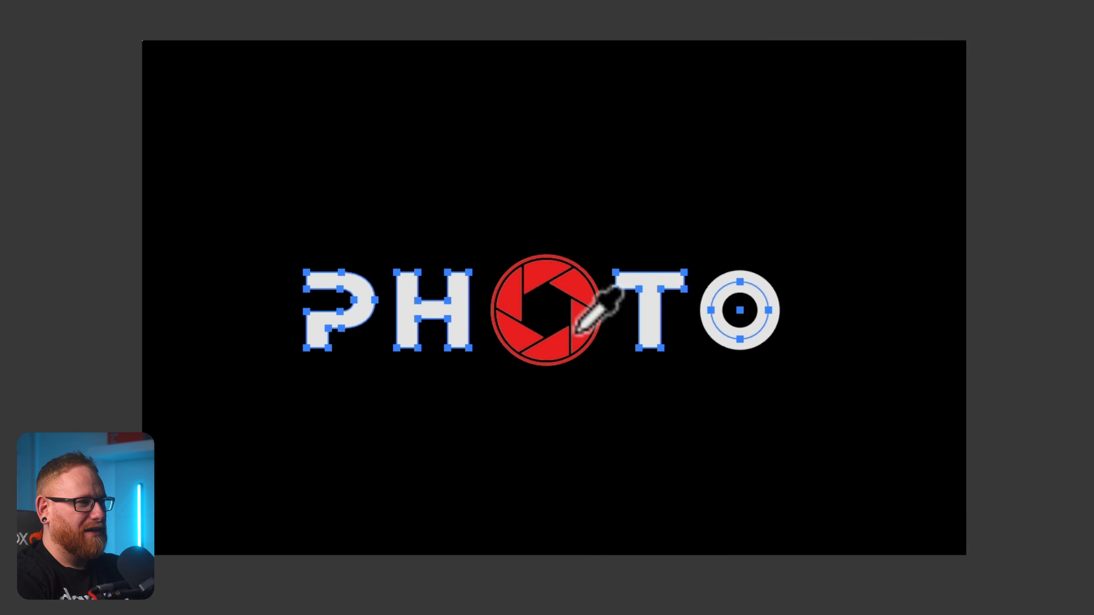
click(577, 332)
key(v)
click(684, 176)
key(ctrl+z)
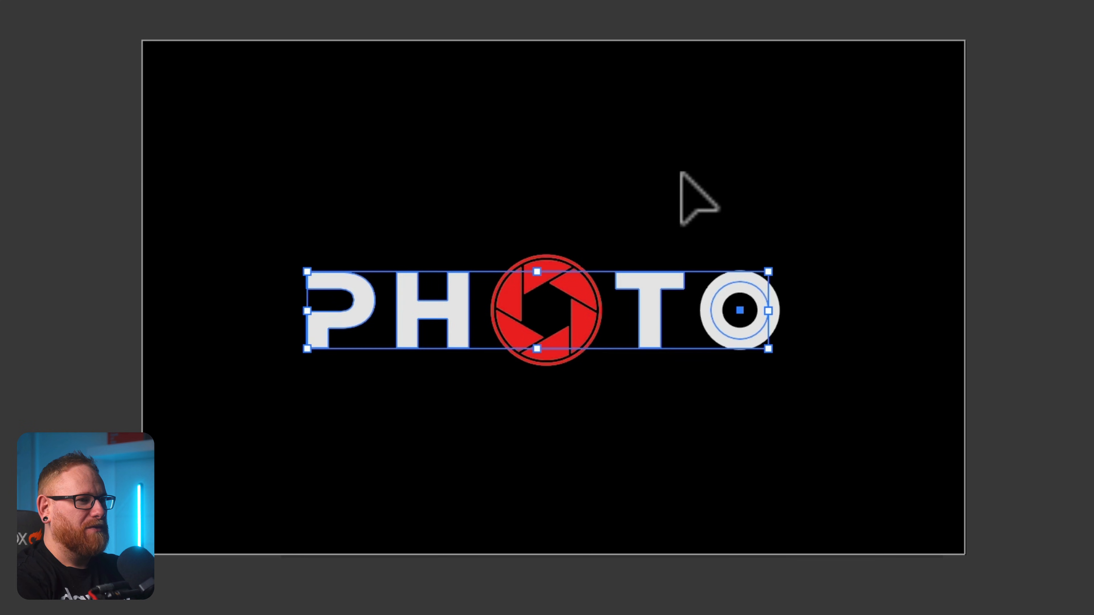
click(715, 215)
Expand the stroked circle that forms the final O into a filled shape
drag(764, 353, 765, 354)
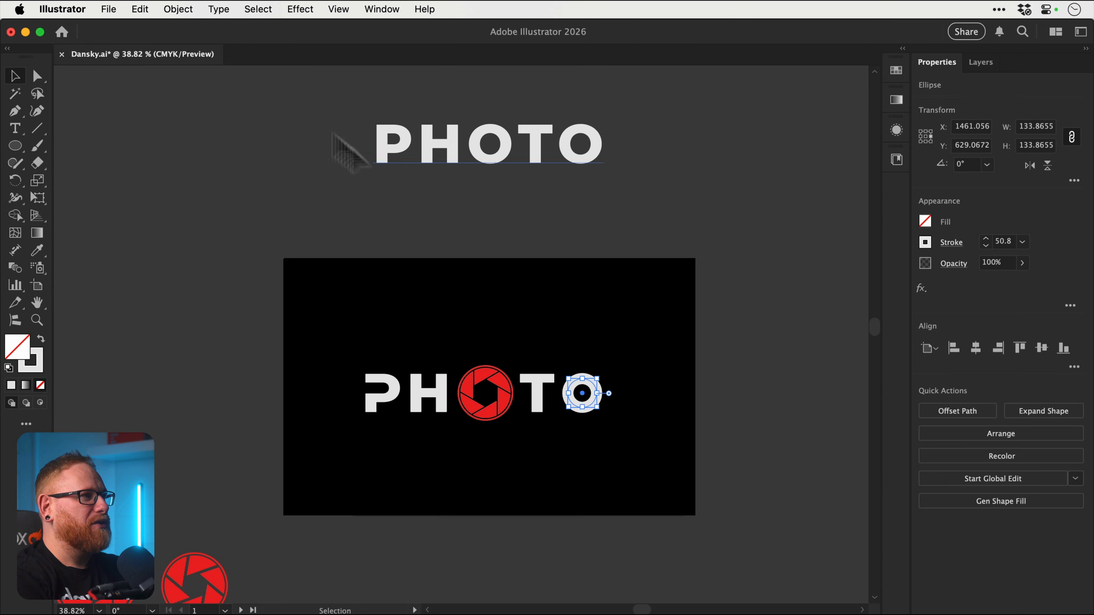
click(178, 10)
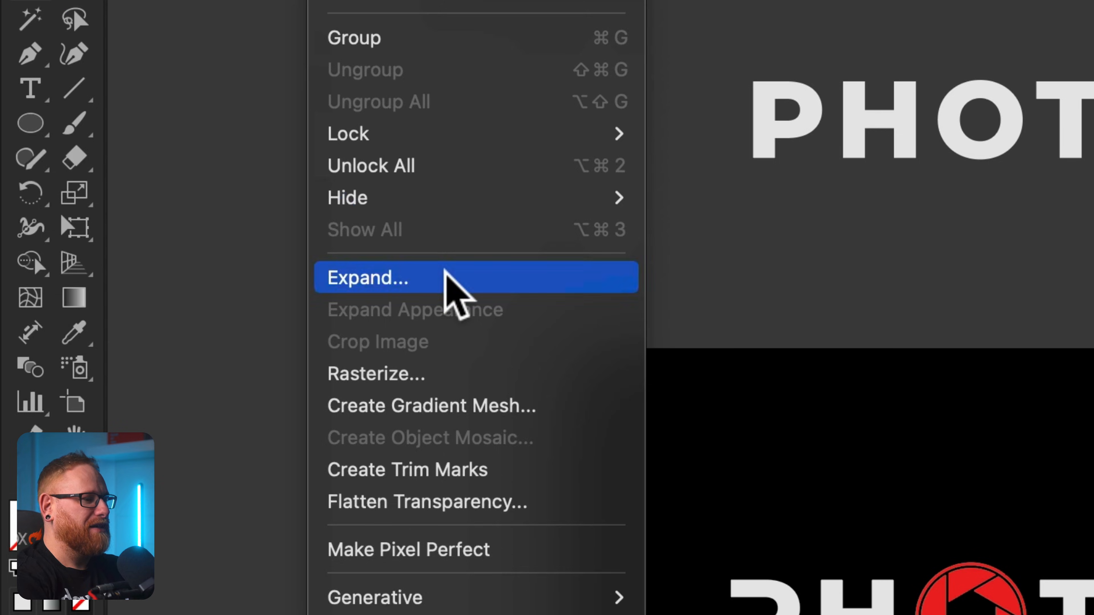
click(227, 227)
key(Return)
Try the aperture icon's red on all four letters, including the expanded O, with the Eyedropper
drag(318, 245, 756, 366)
key(i)
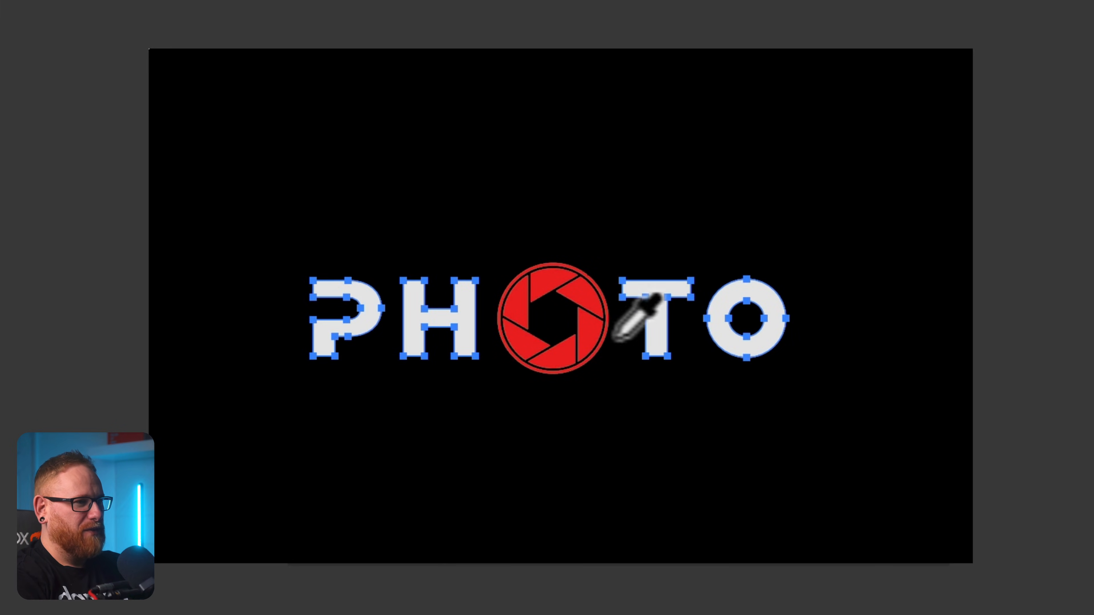
click(582, 328)
key(v)
click(609, 170)
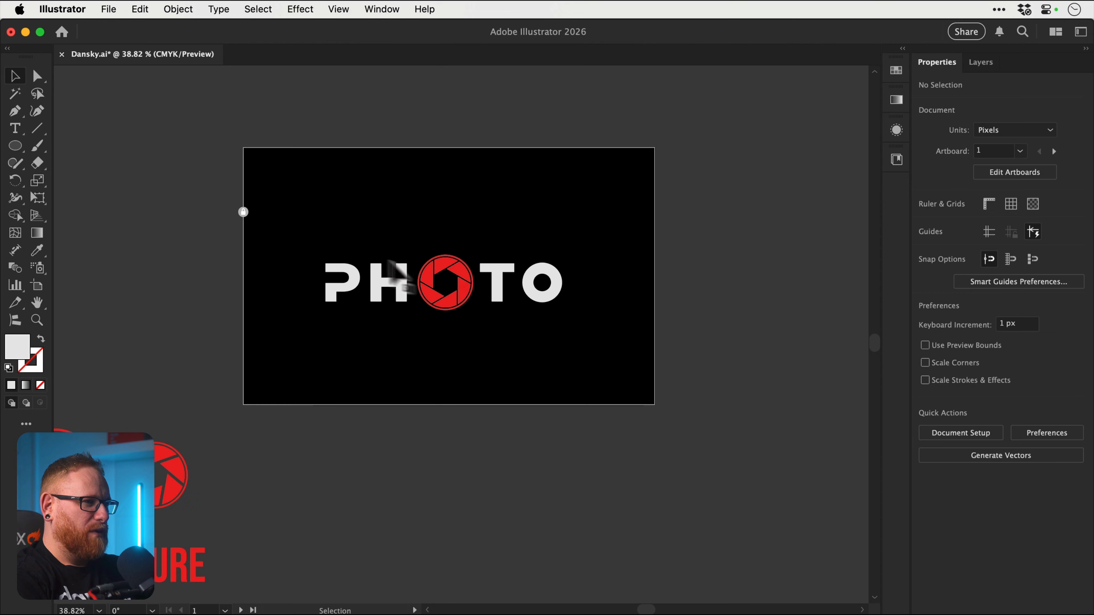
Move the PHOTO wordmark to the upper part of the artboard, centred horizontally
drag(446, 280, 540, 244)
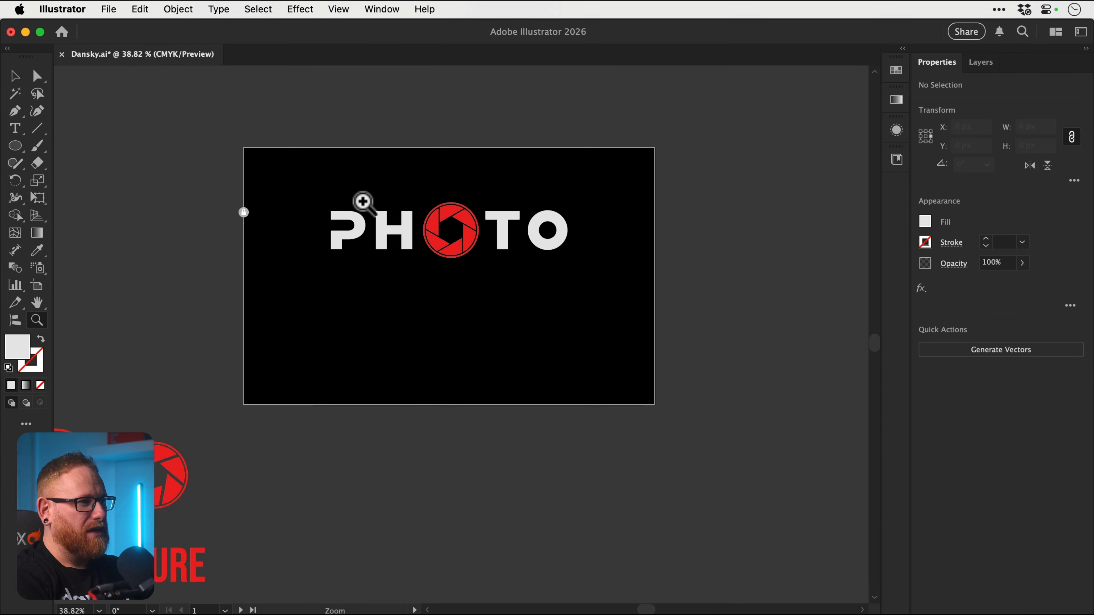
Narrow the H and P slightly by shifting the anchor points of their left stems to the right
drag(362, 200, 513, 344)
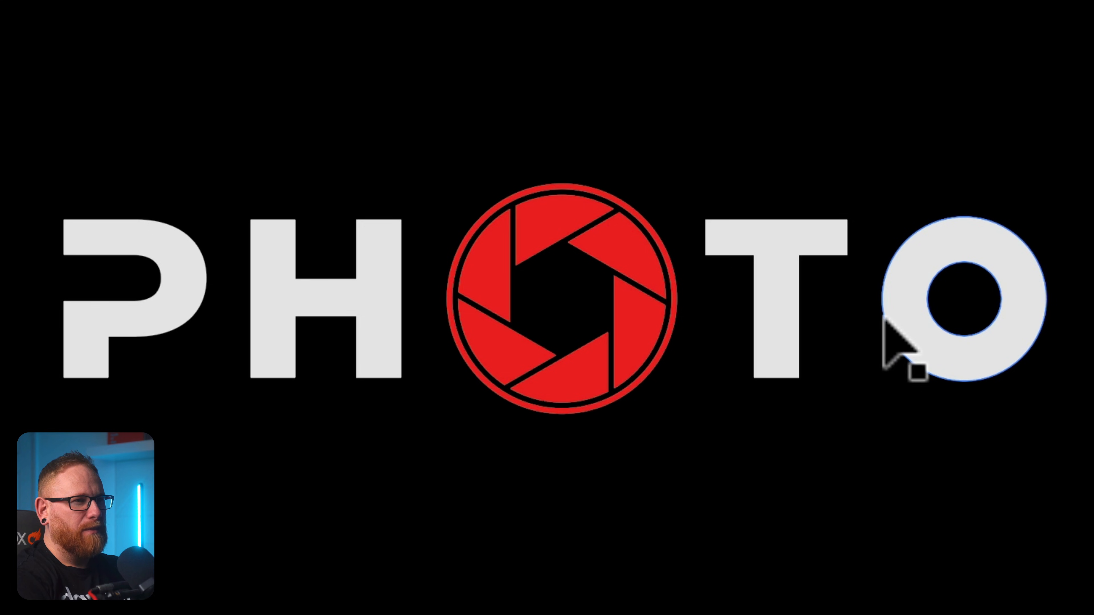
drag(220, 171, 308, 424)
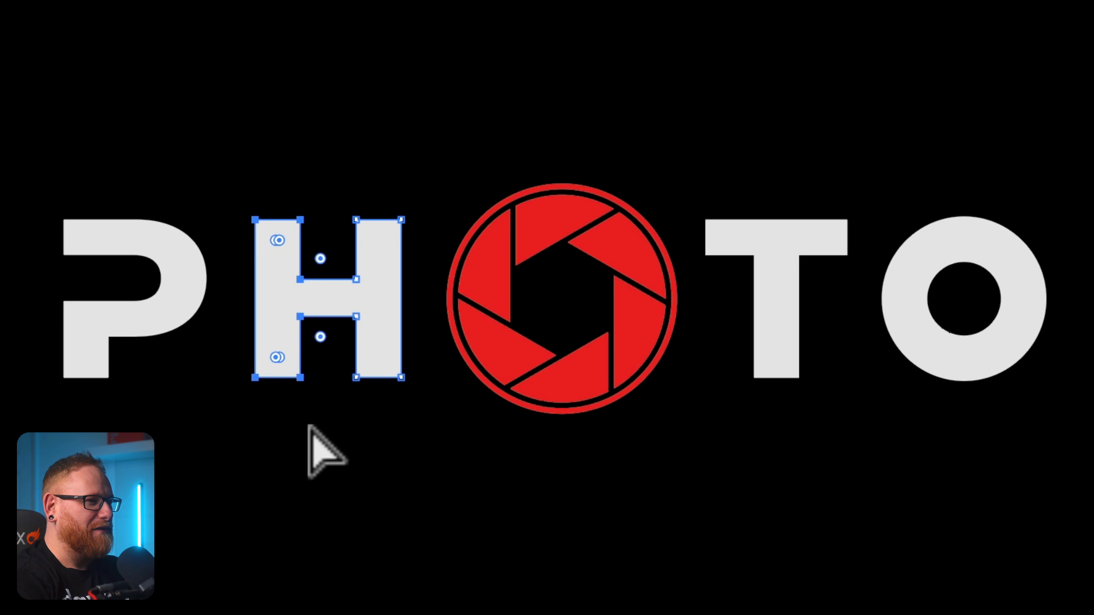
drag(28, 194, 53, 255)
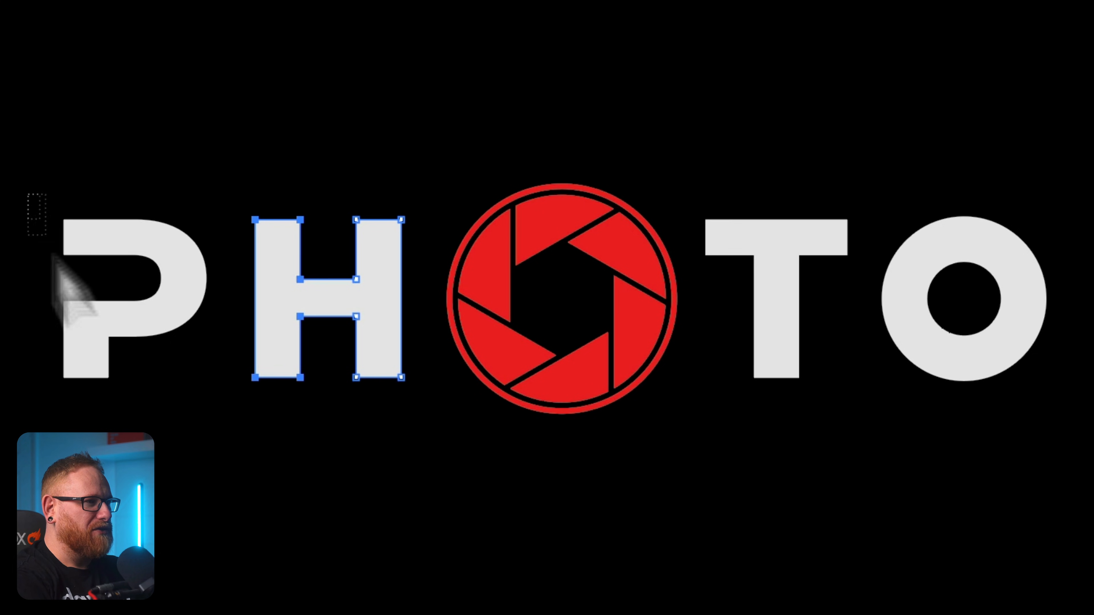
drag(112, 414, 112, 414)
click(442, 542)
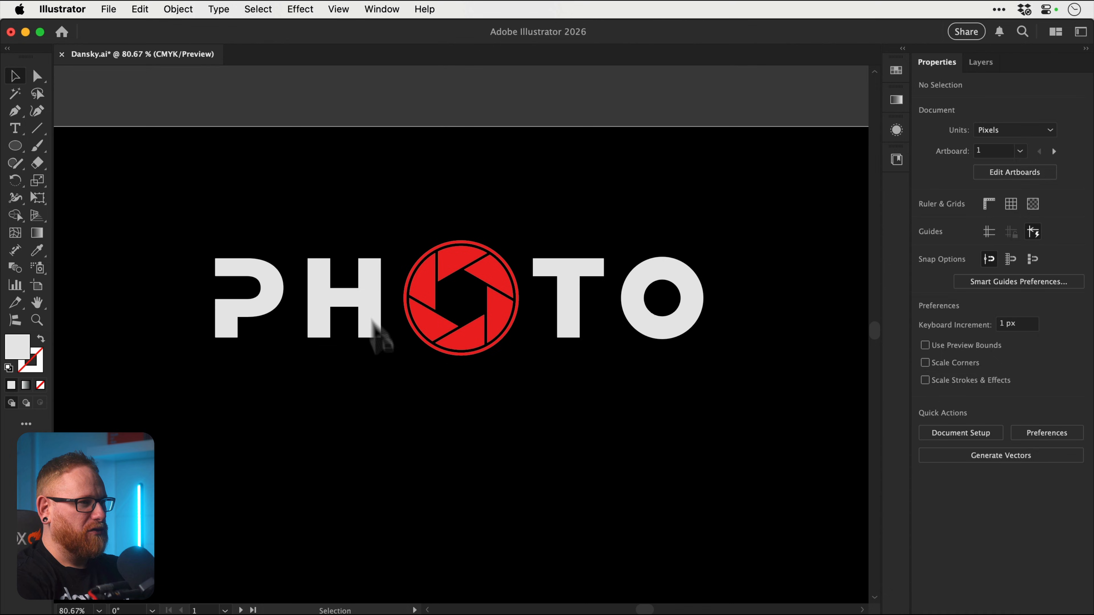
Nudge the H and the P a few pixels right to tighten the spacing before the aperture icon
click(369, 312)
key(Right)
key(Right)
key(Right)
key(Right)
click(274, 302)
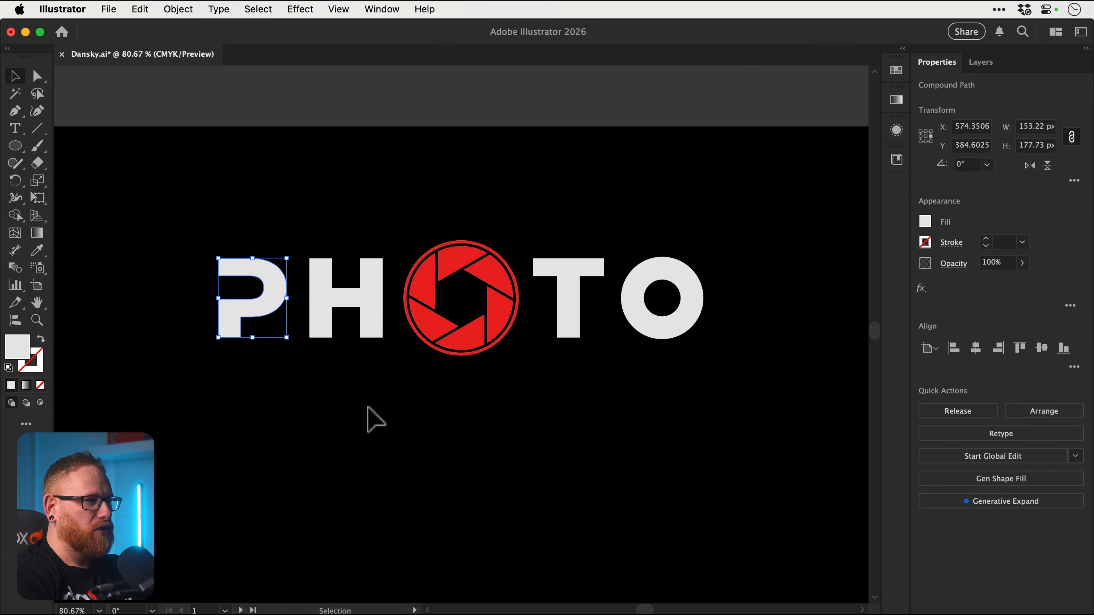
key(Right)
key(Right)
key(Right)
key(Right)
click(369, 413)
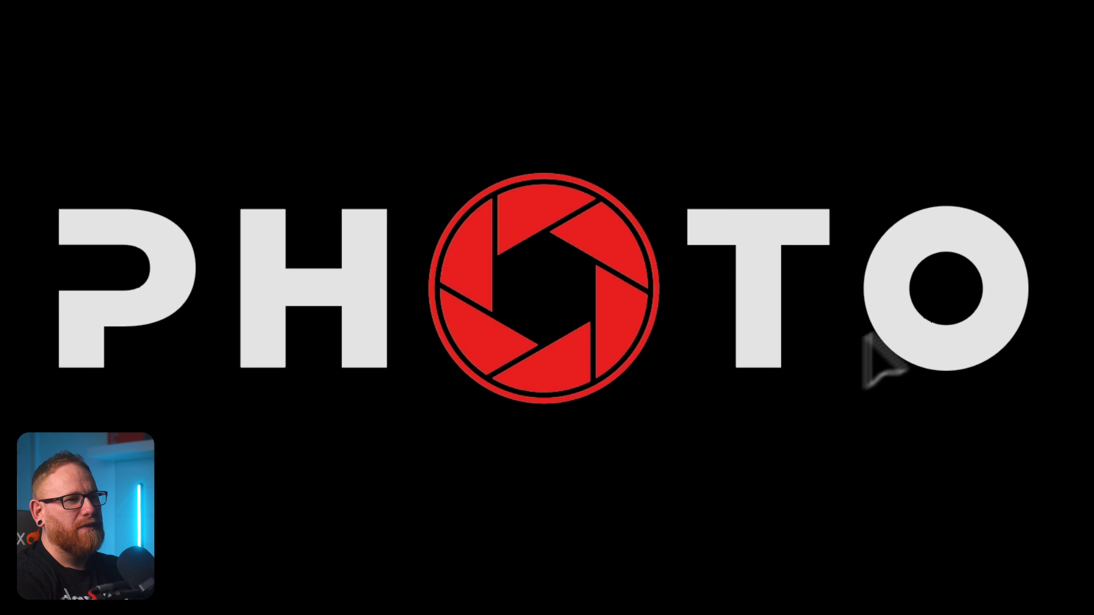
Nudge the T and final O slightly left to tighten the wordmark, and the final O a little further
drag(838, 483, 335, 213)
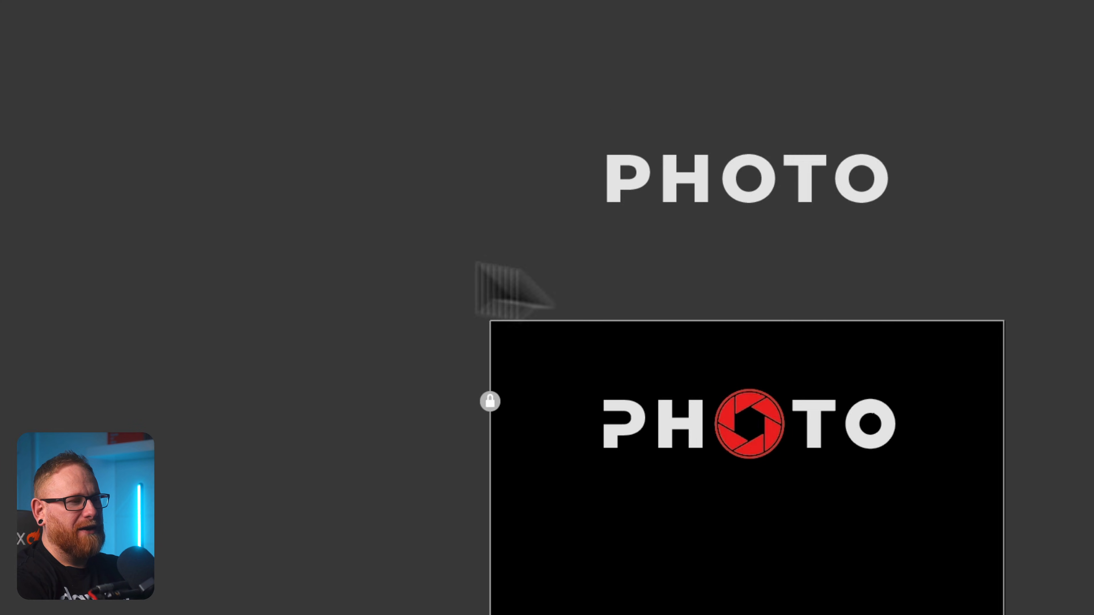
drag(1008, 320, 744, 318)
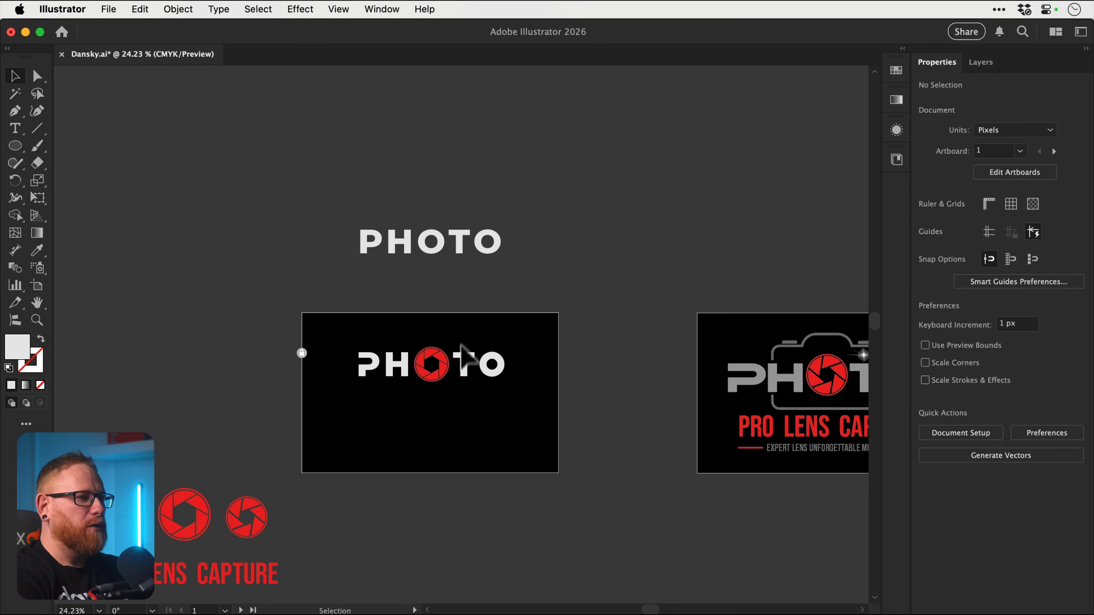
drag(935, 91, 858, 91)
drag(431, 357, 379, 327)
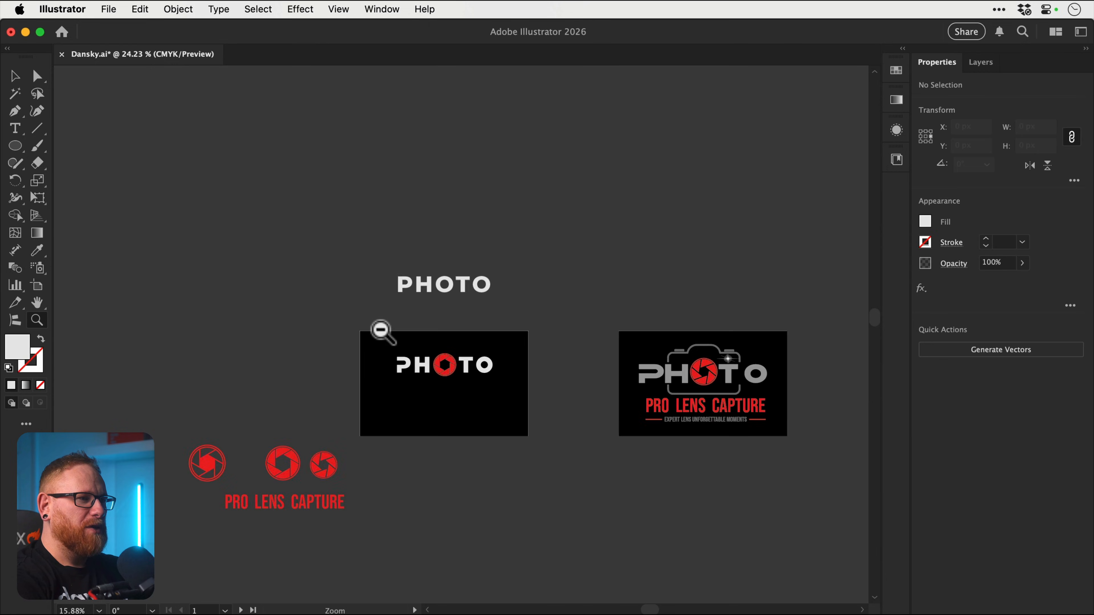
key(v)
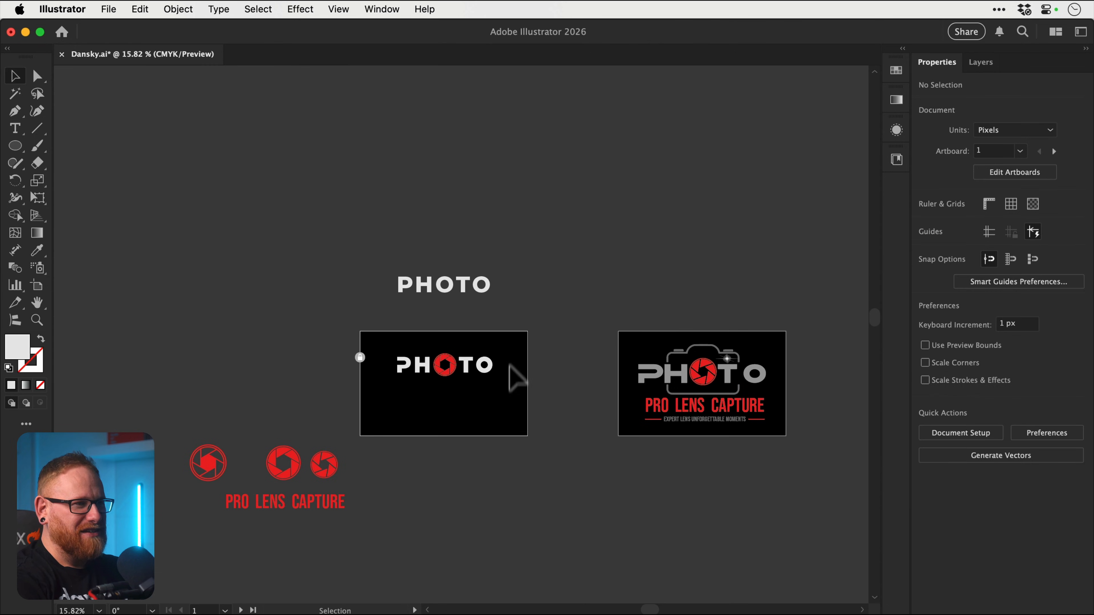
drag(463, 347, 504, 388)
key(Left)
key(Left)
key(Left)
click(505, 391)
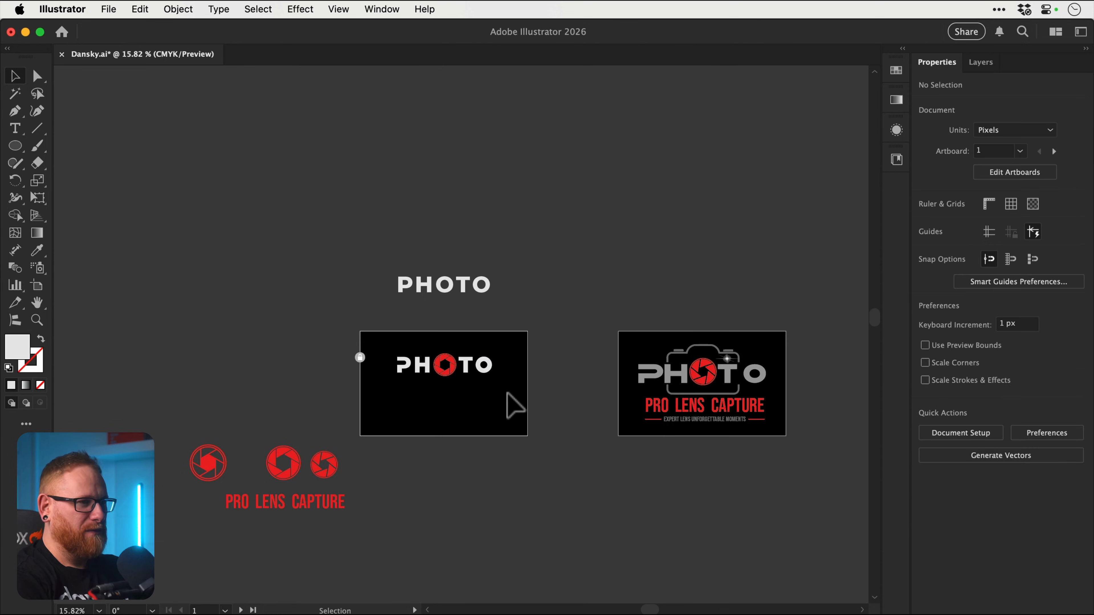
click(485, 359)
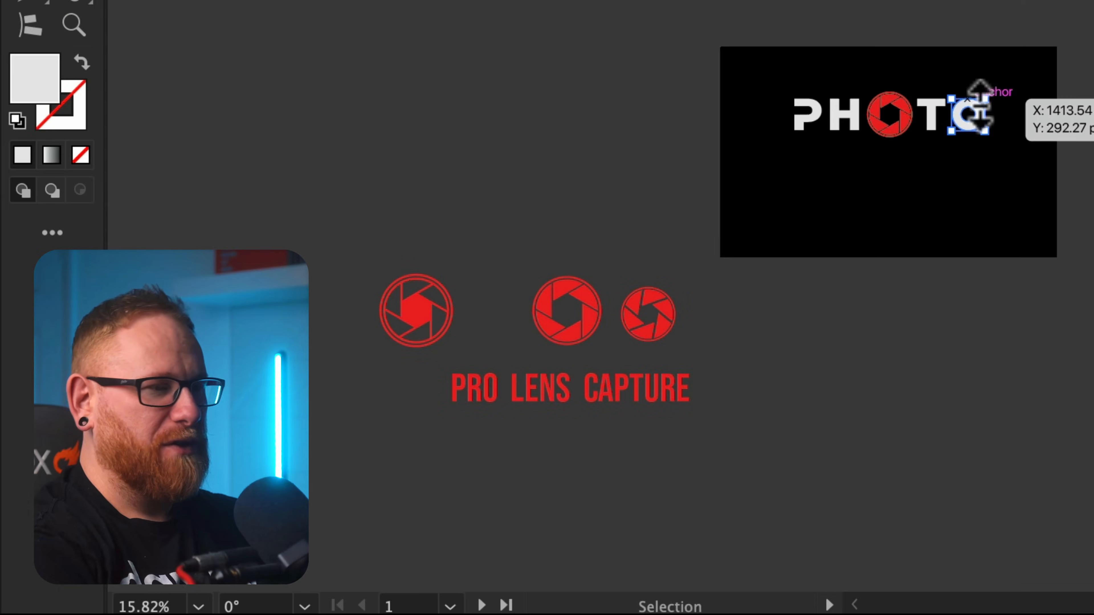
click(536, 299)
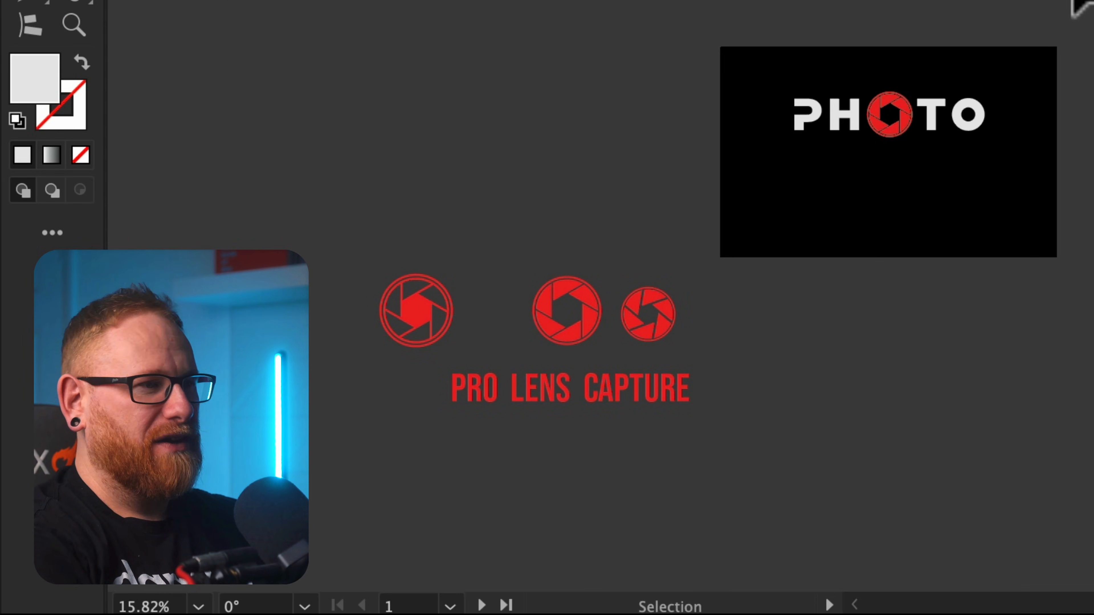
Remove the outer ring and its black backing circle from the aperture icon, keeping only the red shutter blades
key(super+0)
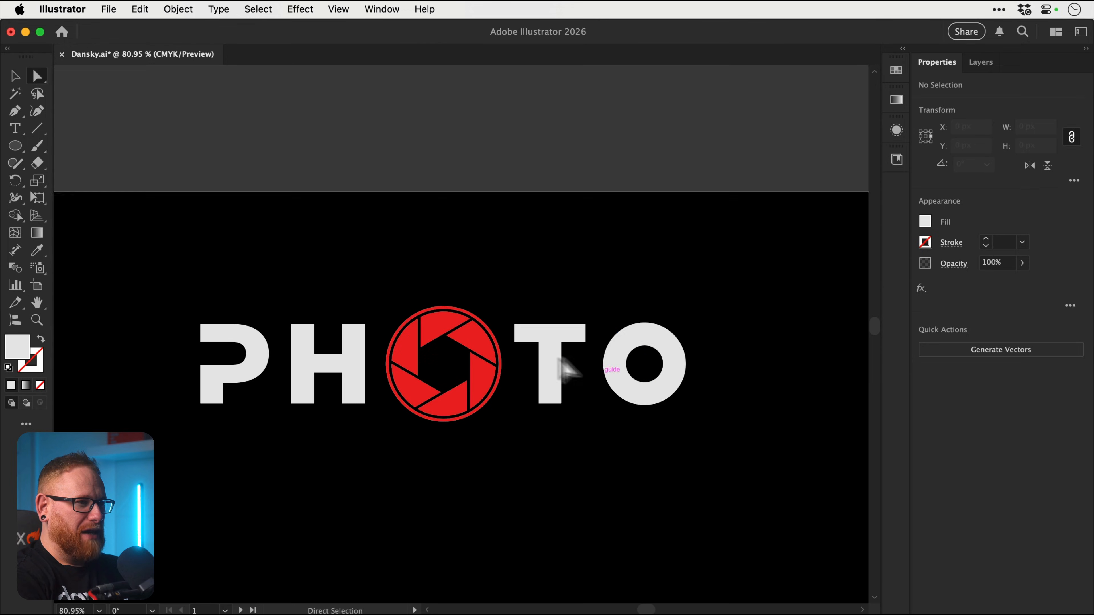
click(496, 339)
key(Delete)
key(Delete)
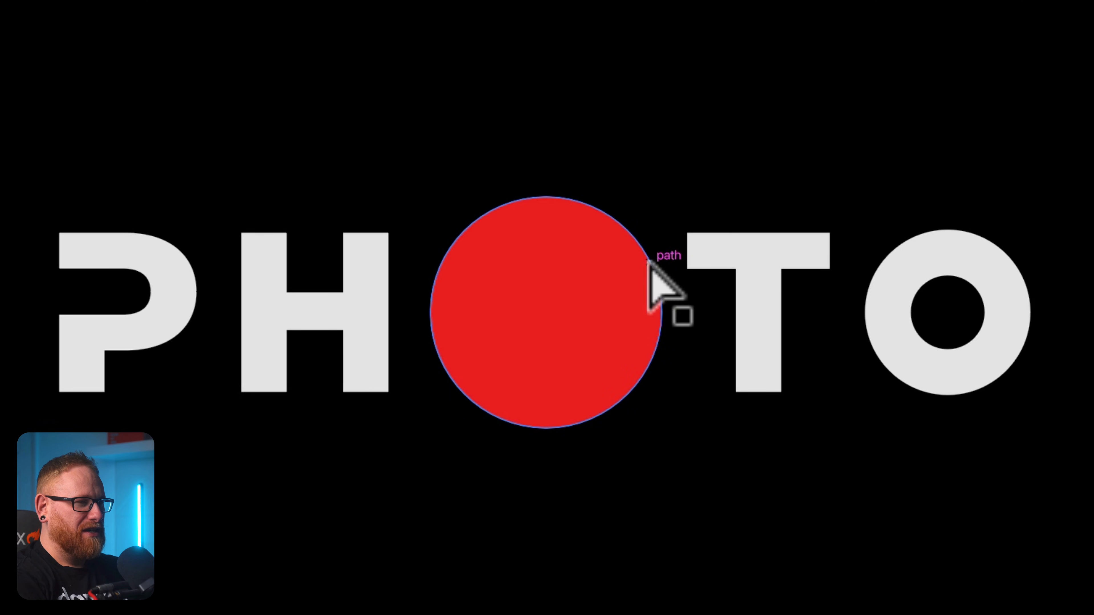
click(650, 257)
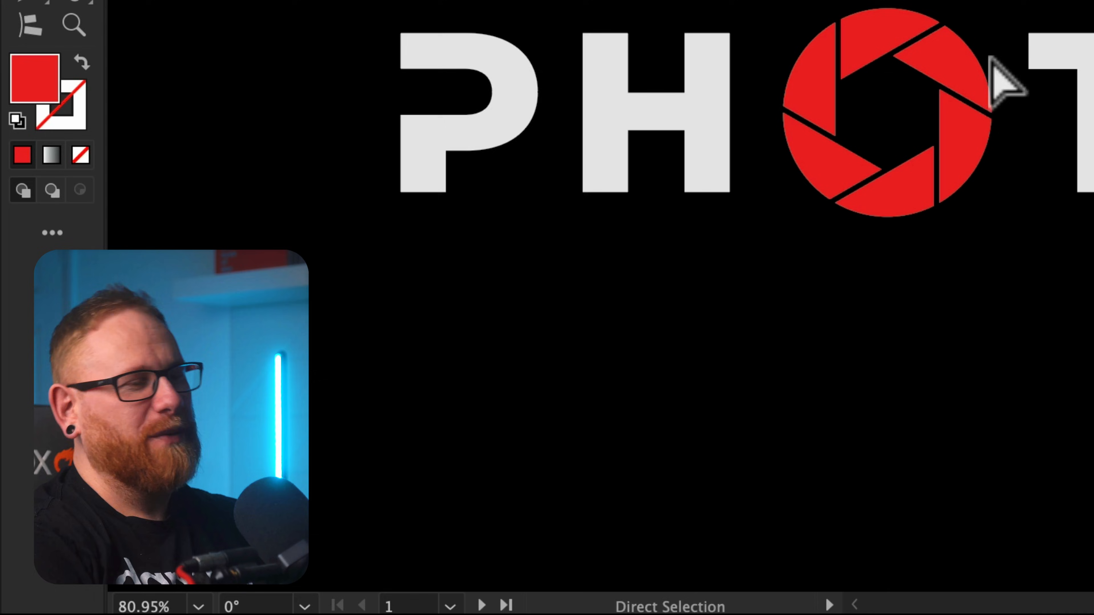
Recolour the aperture blades with the light grey sampled from the PHOTO letters
key(v)
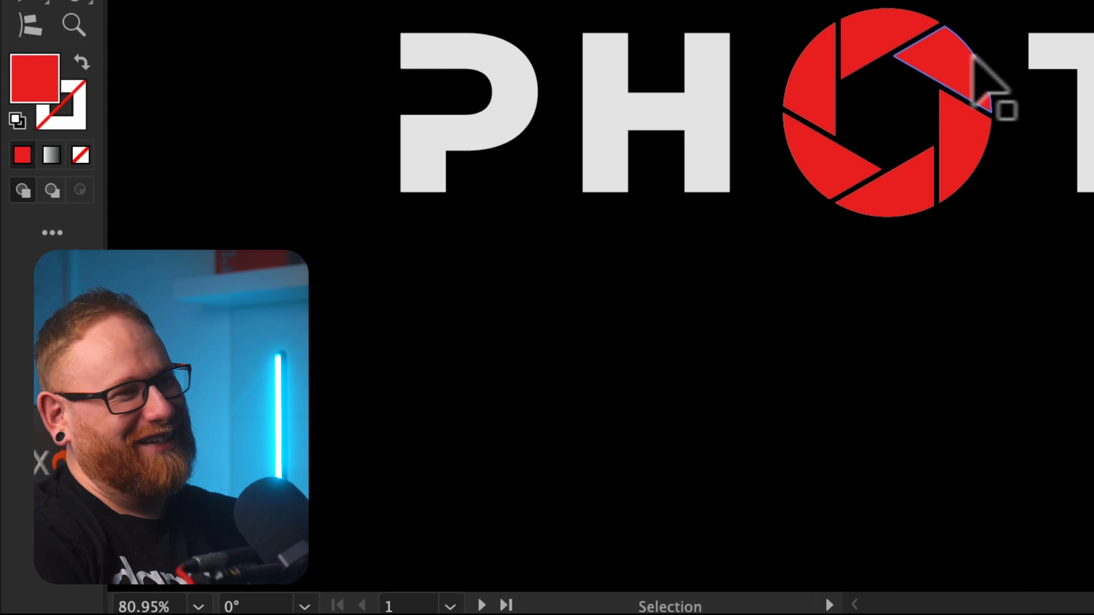
click(966, 56)
key(i)
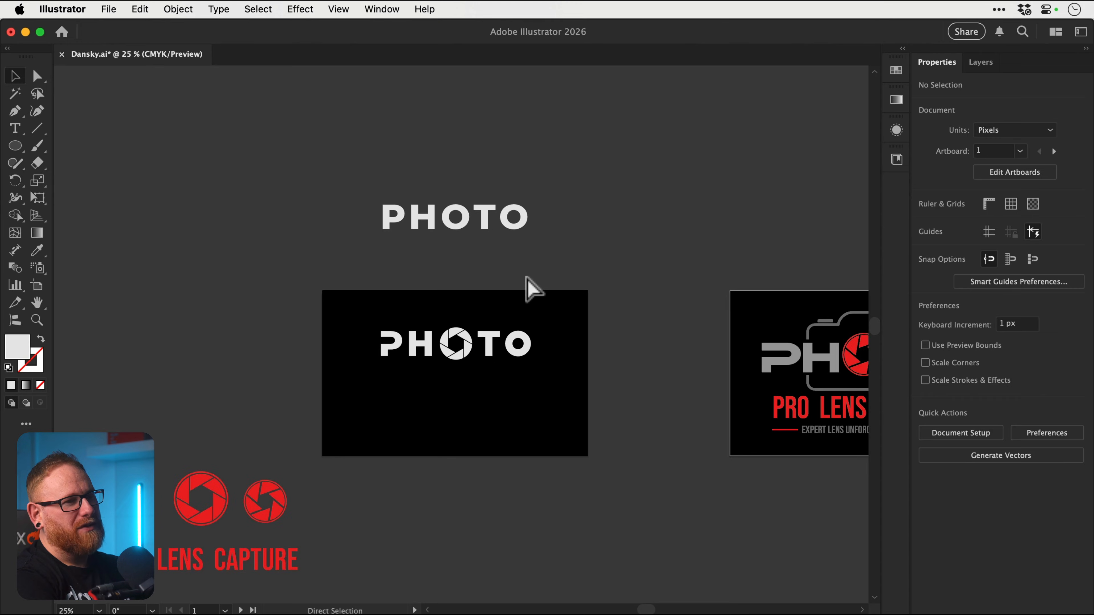
key(super+shift+z)
key(super+shift+z)
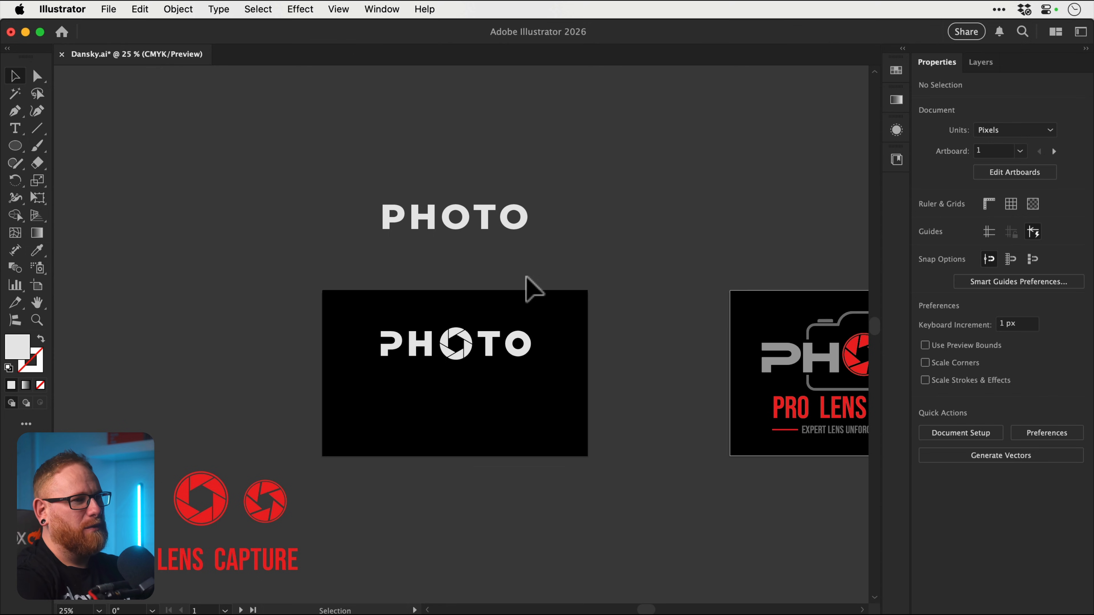
Place a copy of the PRO LENS CAPTURE text centred below the wordmark and scale it down to be narrower than PHOTO
drag(293, 571, 542, 390)
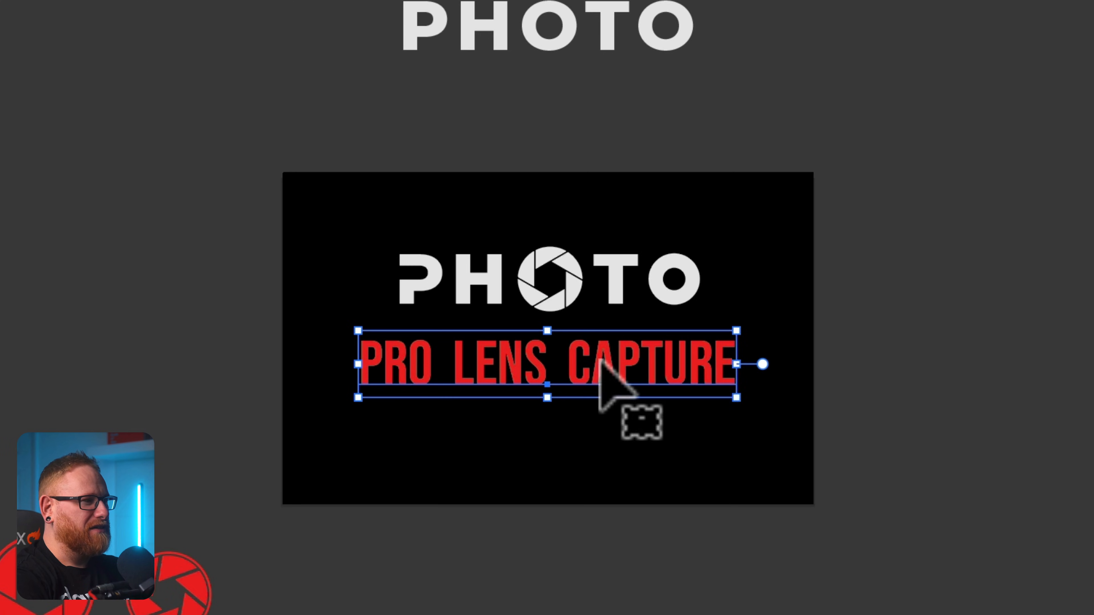
drag(625, 360, 628, 346)
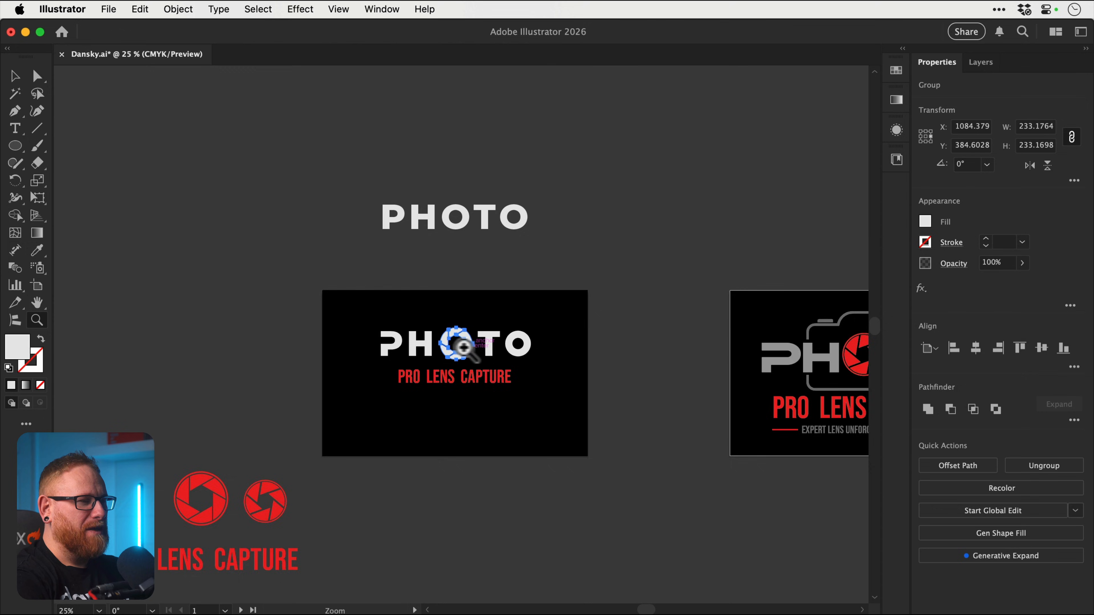
Recolour the aperture icon with the red sampled from the PRO LENS CAPTURE tagline
drag(453, 346, 672, 408)
key(v)
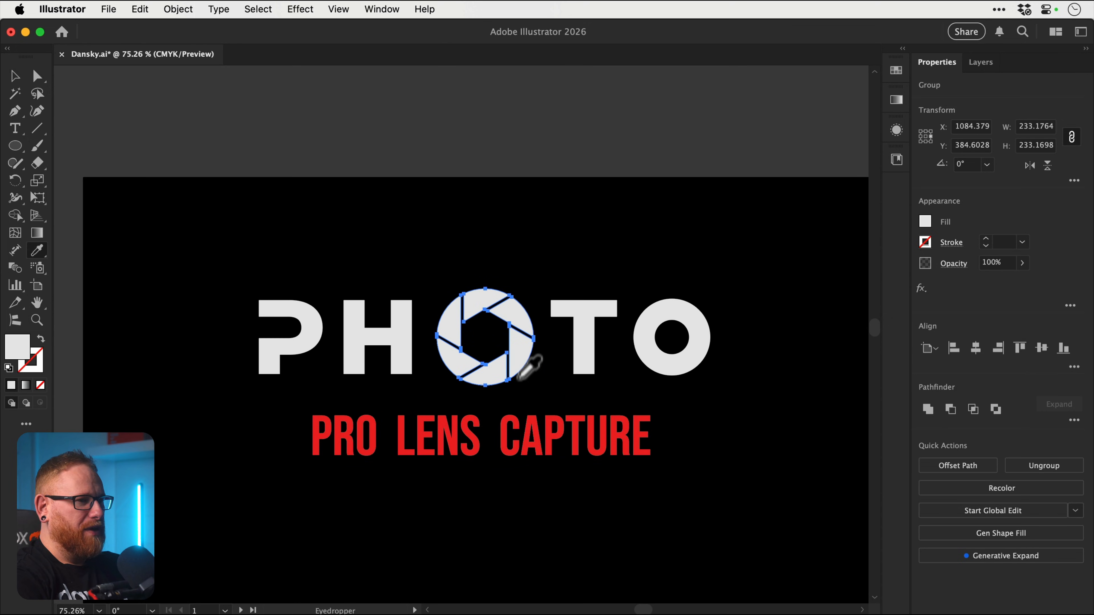
click(535, 417)
key(v)
click(534, 274)
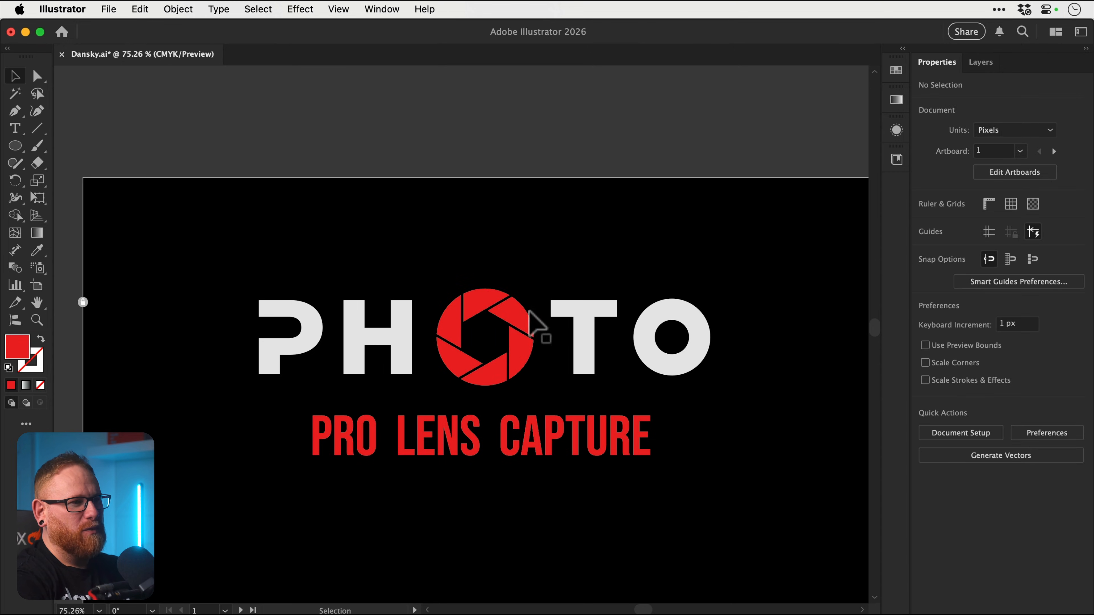
Fill the PRO LENS CAPTURE tagline with grey 777777 and move it slightly closer to the wordmark
click(478, 440)
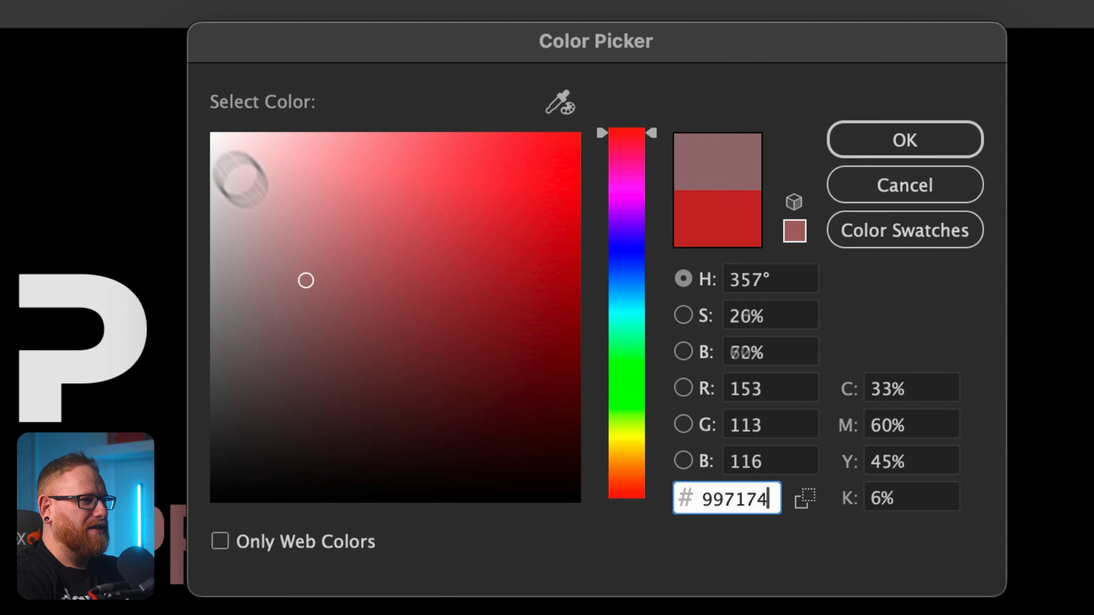
text(ffffff)
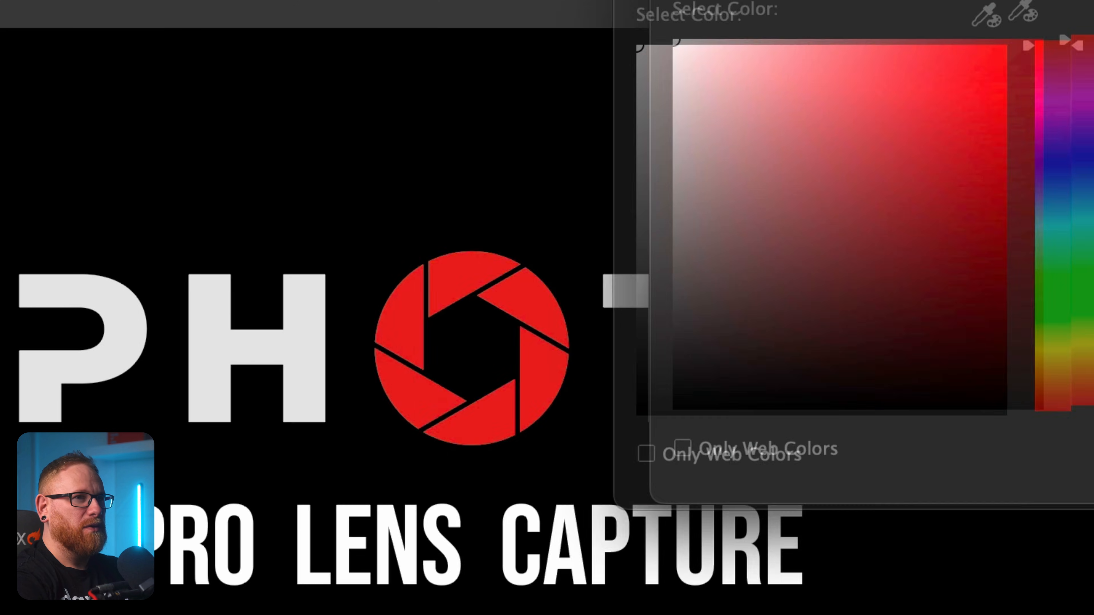
text(777777)
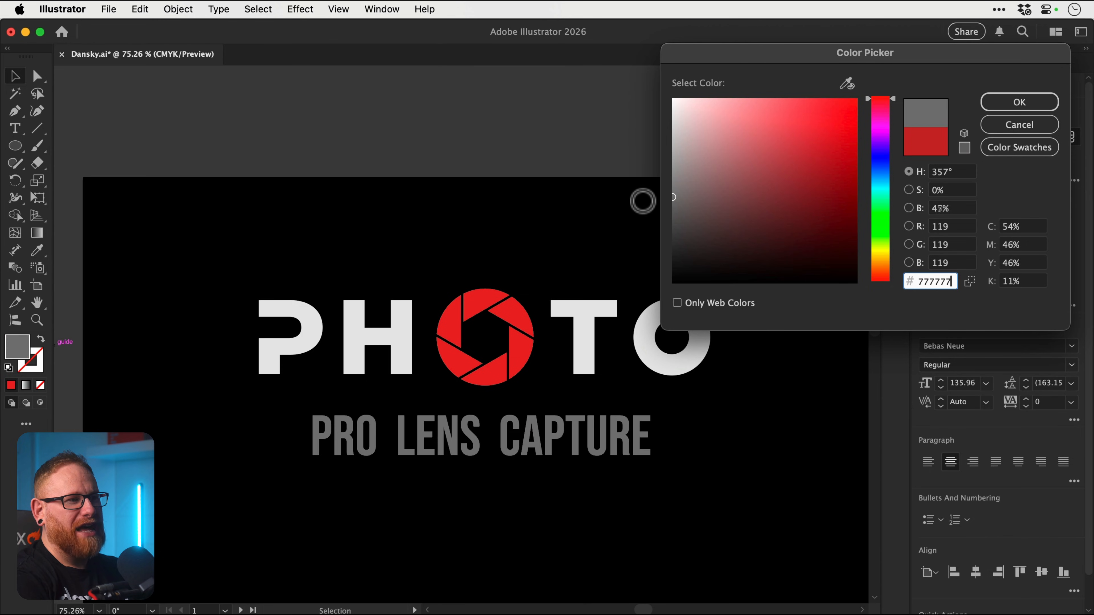
mouse_move(643, 201)
mouse_down()
mouse_move(644, 178)
mouse_move(643, 190)
mouse_up()
click(995, 106)
mouse_move(573, 443)
mouse_down()
mouse_move(585, 438)
mouse_move(564, 425)
mouse_up()
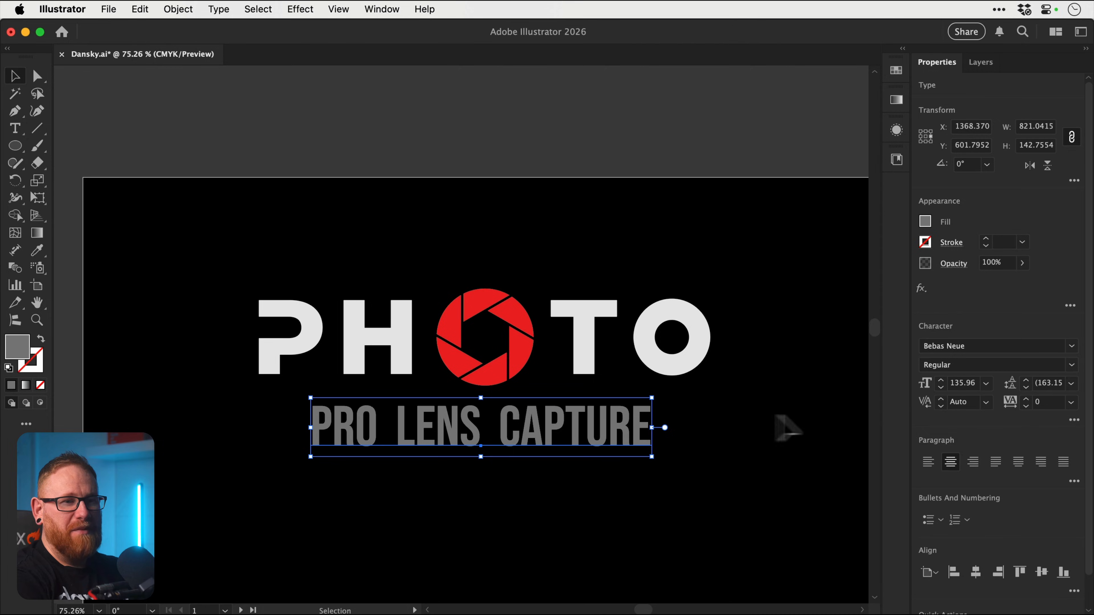
Set the tagline's tracking to 300 and scale it down to 74.52 pt beneath the wordmark
click(1025, 398)
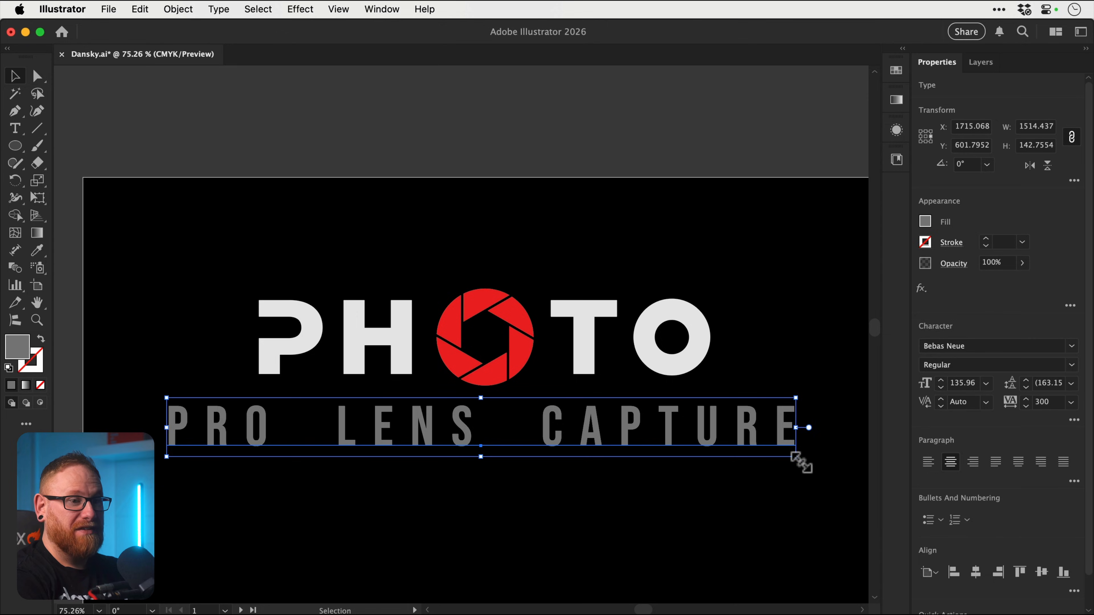
drag(1012, 412, 911, 406)
click(732, 456)
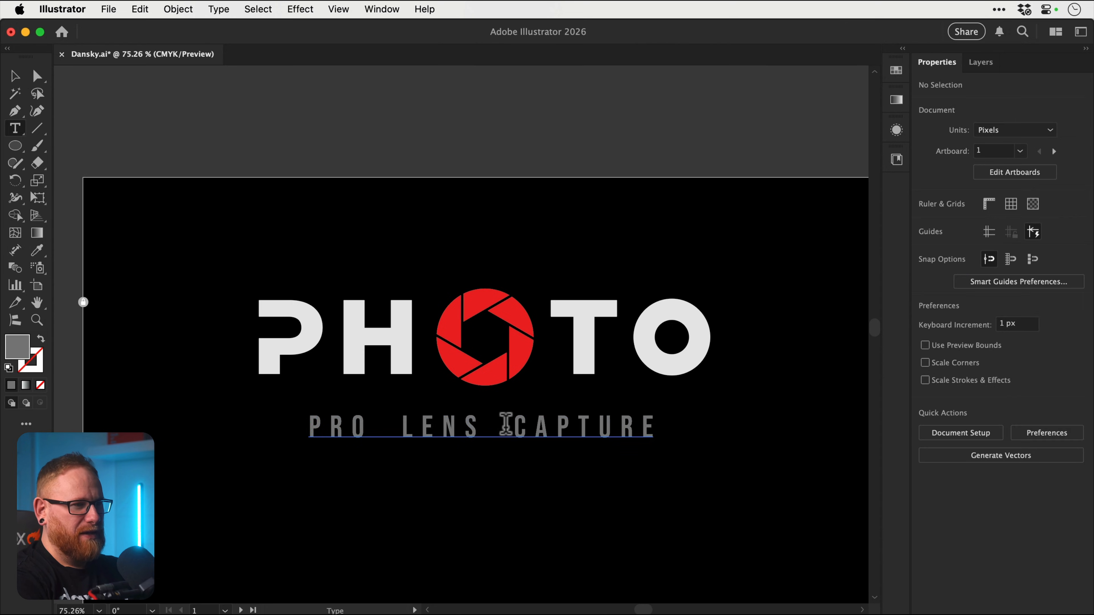
Delete the extra spaces between the tagline's words so that single spaces separate PRO, LENS and CAPTURE
click(506, 425)
key(BackSpace)
click(410, 426)
key(BackSpace)
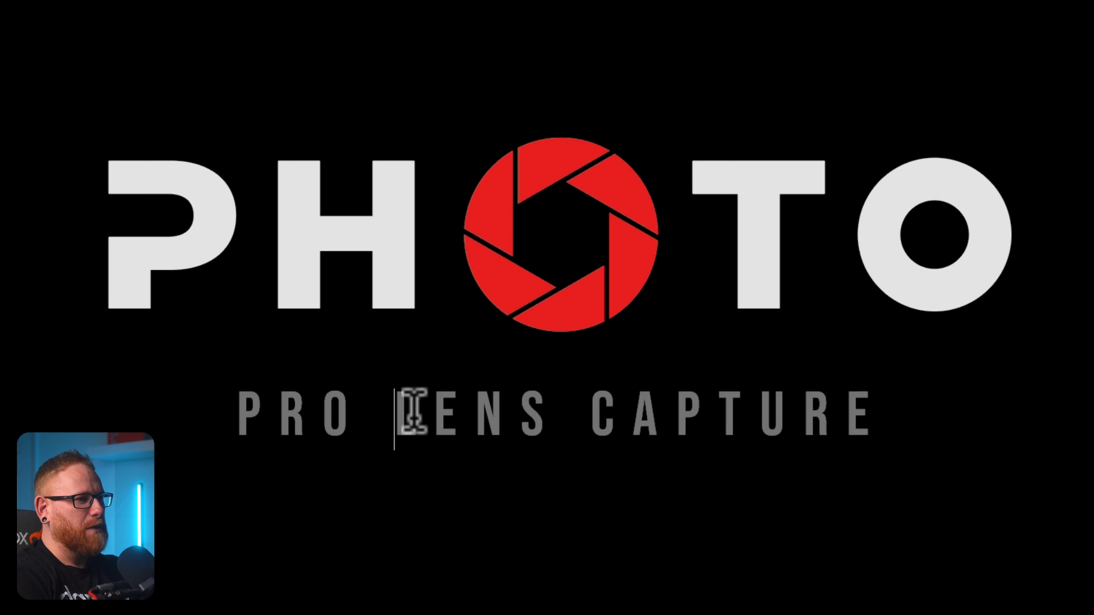
key(BackSpace)
key(BackSpace)
text(O)
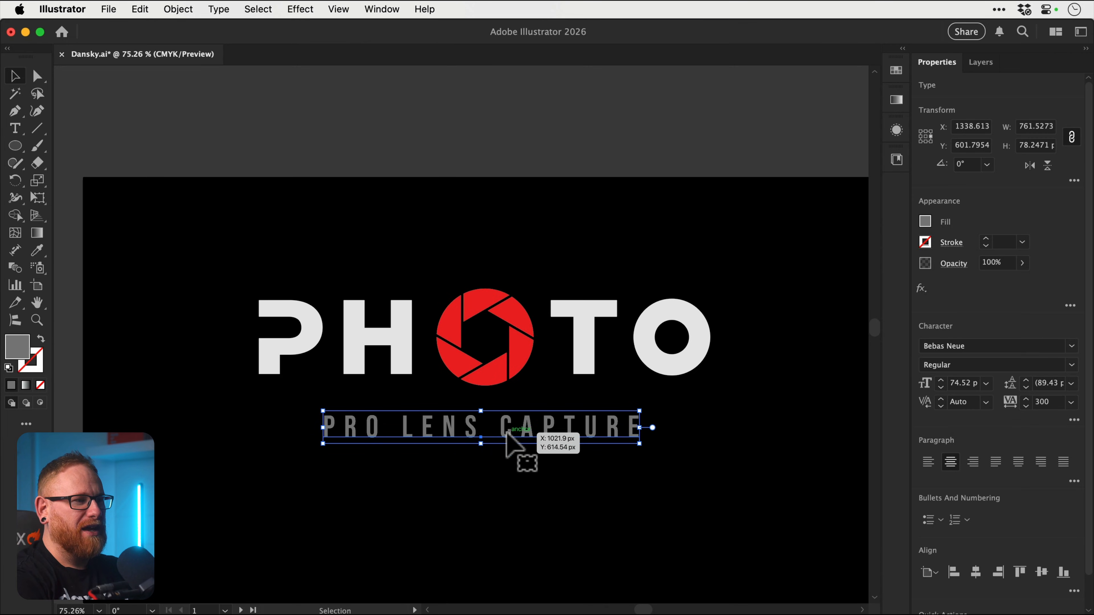
Widen the tagline's tracking to 380 and adjust its size beneath the wordmark
shift+click(1025, 397)
shift+click(1025, 397)
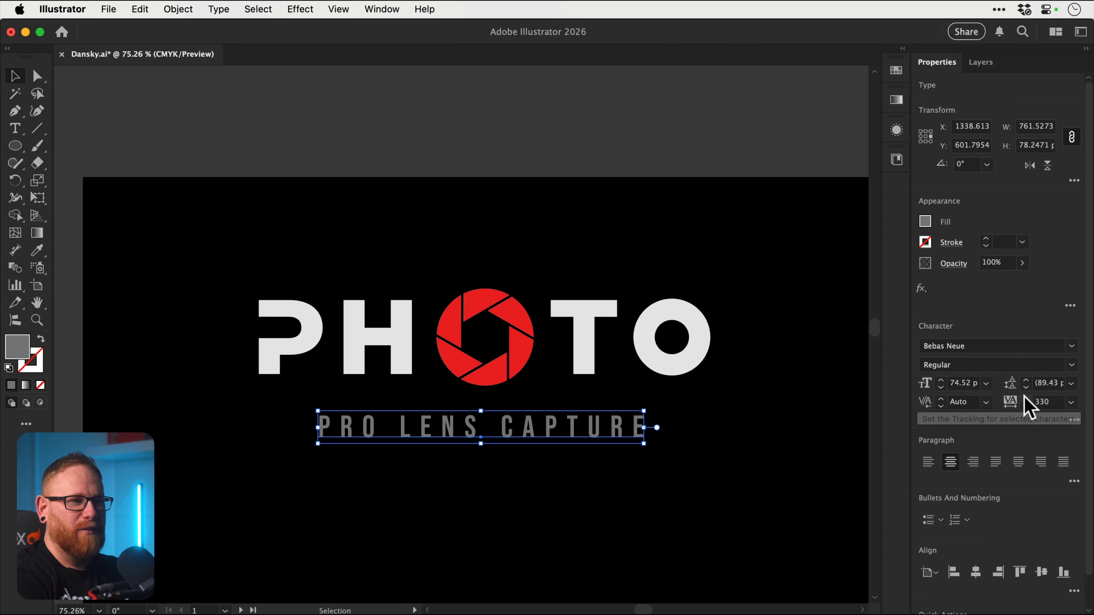
shift+click(1025, 397)
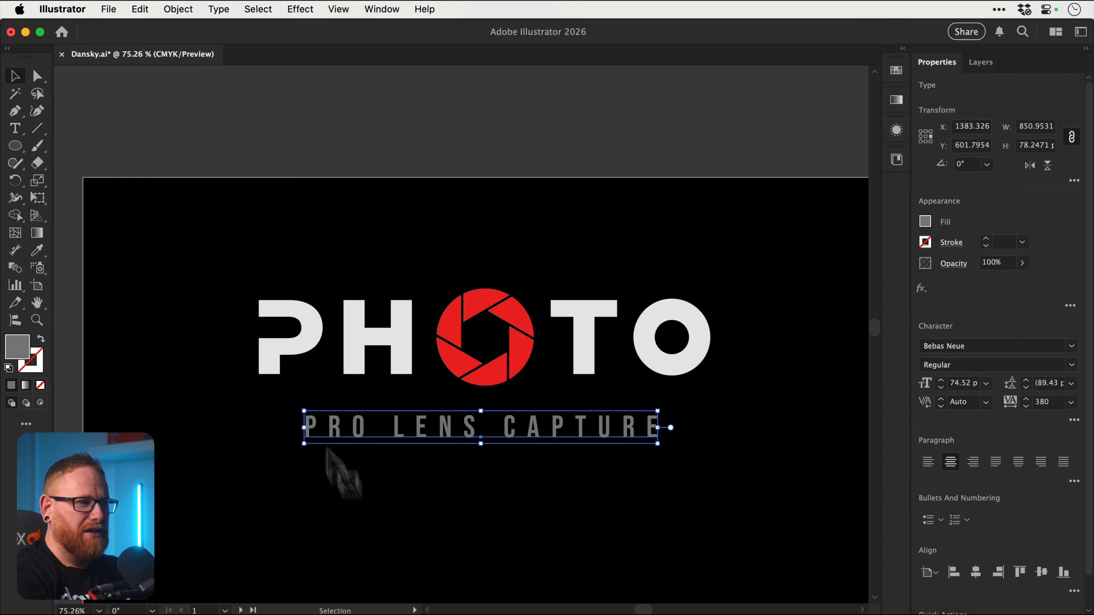
drag(658, 443, 611, 429)
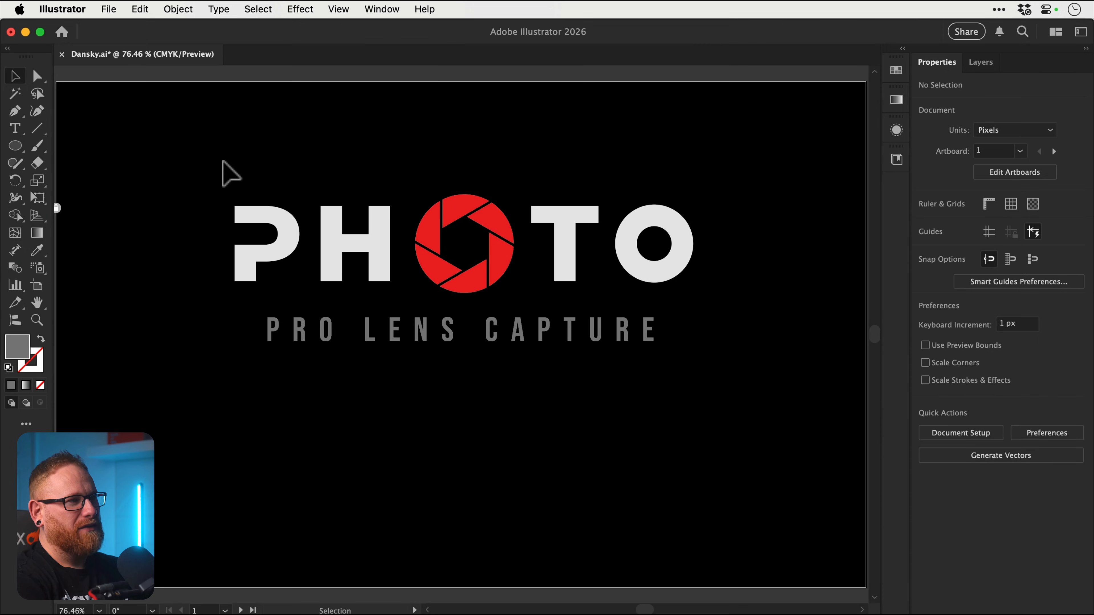
Move the wordmark and tagline together down towards the middle of the artboard
drag(732, 433, 731, 432)
drag(659, 275, 653, 326)
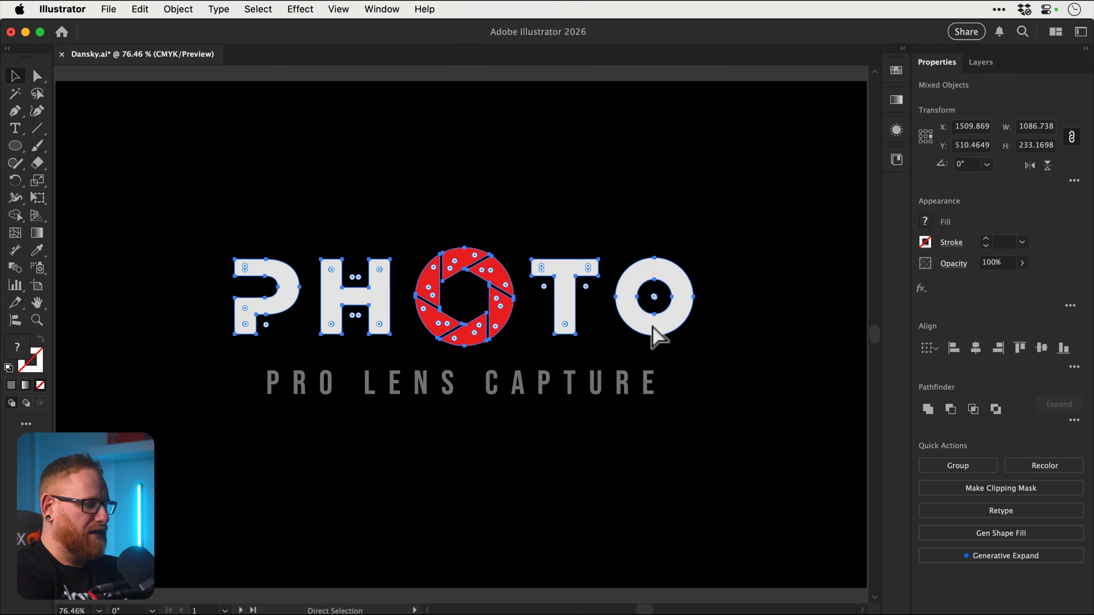
Group the PHOTO letters with the aperture icon and align the tagline horizontally centred with the group
key(super+g)
shift+click(622, 386)
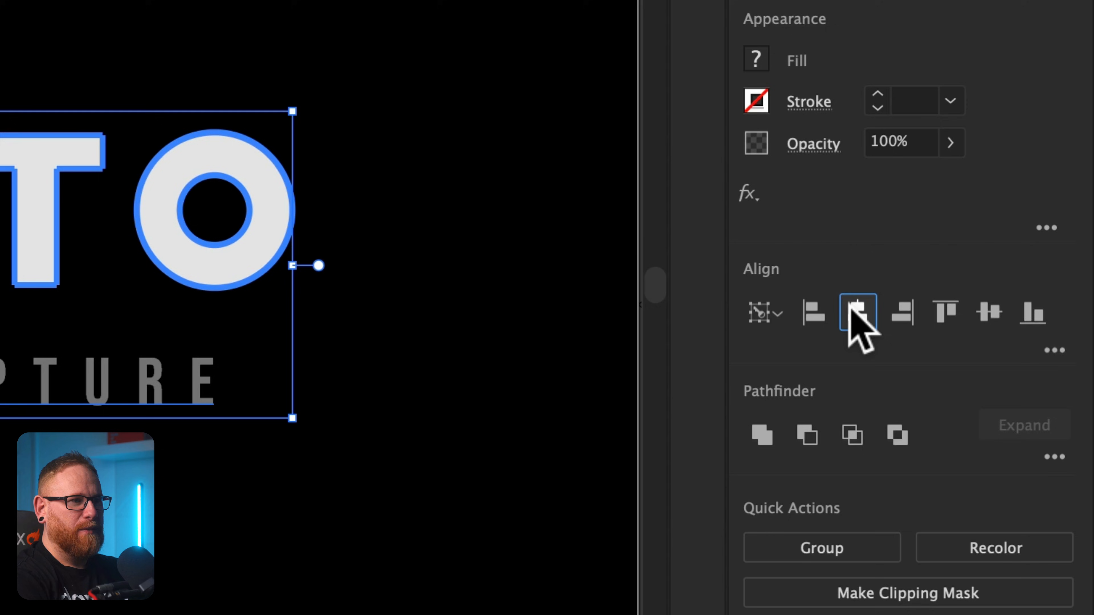
click(850, 305)
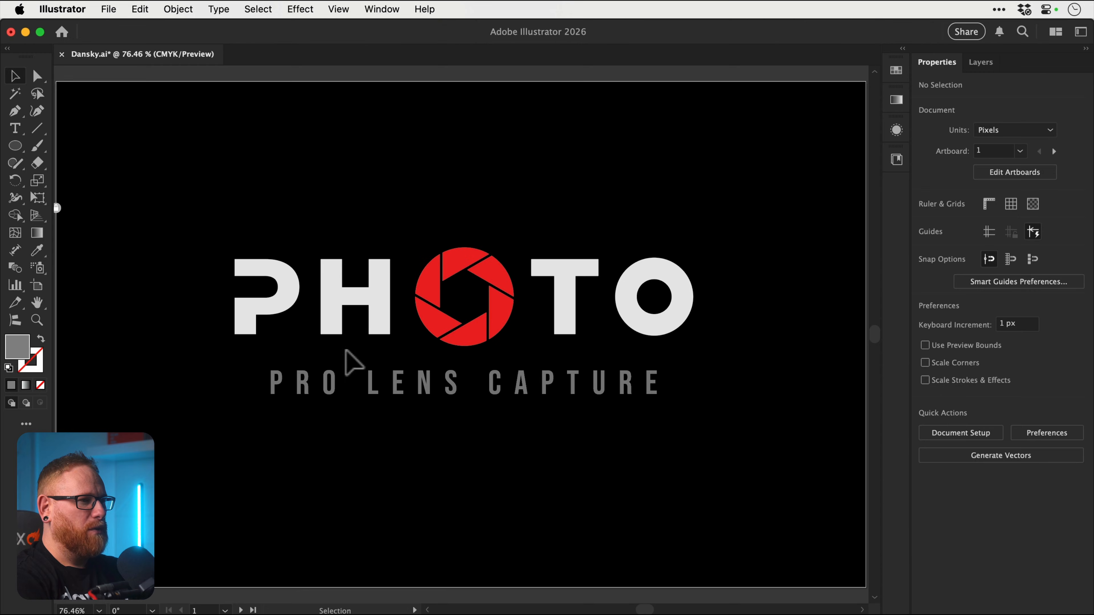
Adjust the gap between the aperture and the tagline to about one tagline letter height, using a duplicate of the tagline as a spacer
key(z)
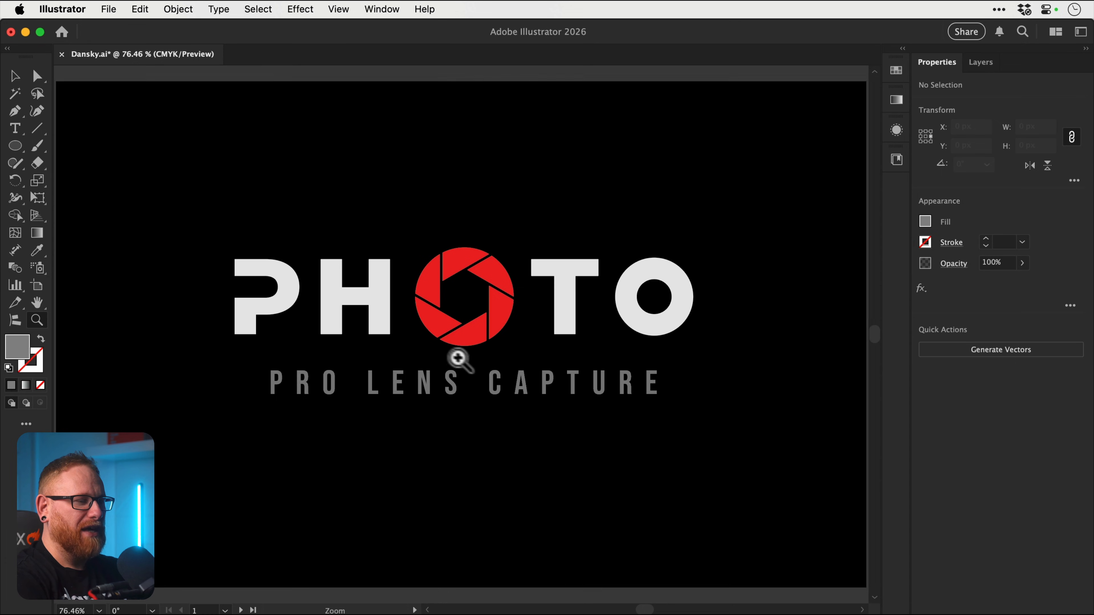
drag(452, 357, 656, 414)
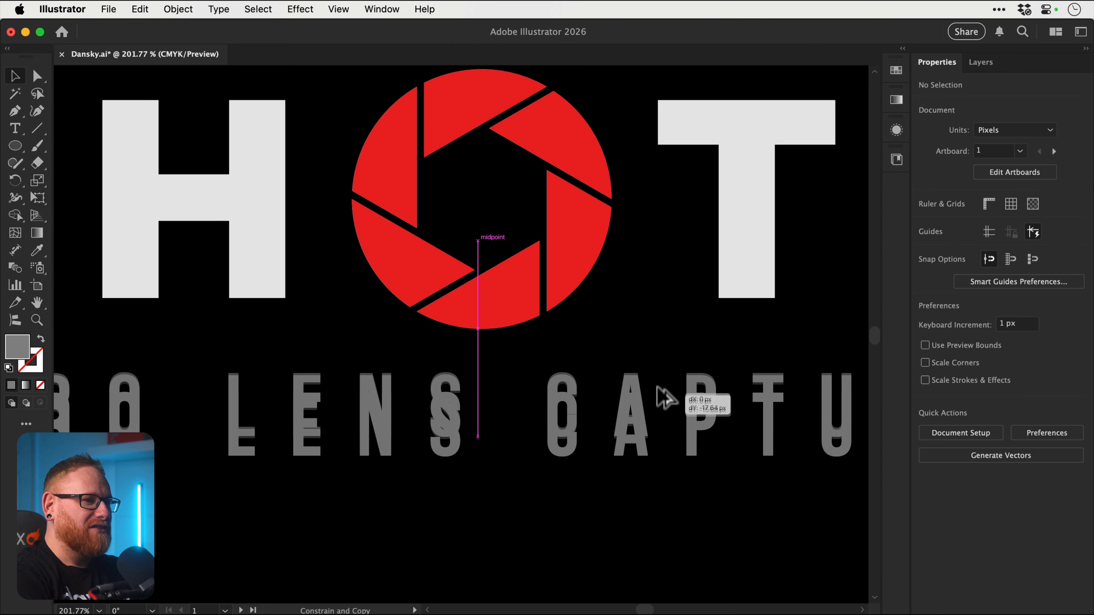
drag(680, 390, 659, 360)
click(562, 489)
click(582, 425)
shift+click(584, 341)
drag(583, 340, 579, 384)
drag(579, 388, 575, 345)
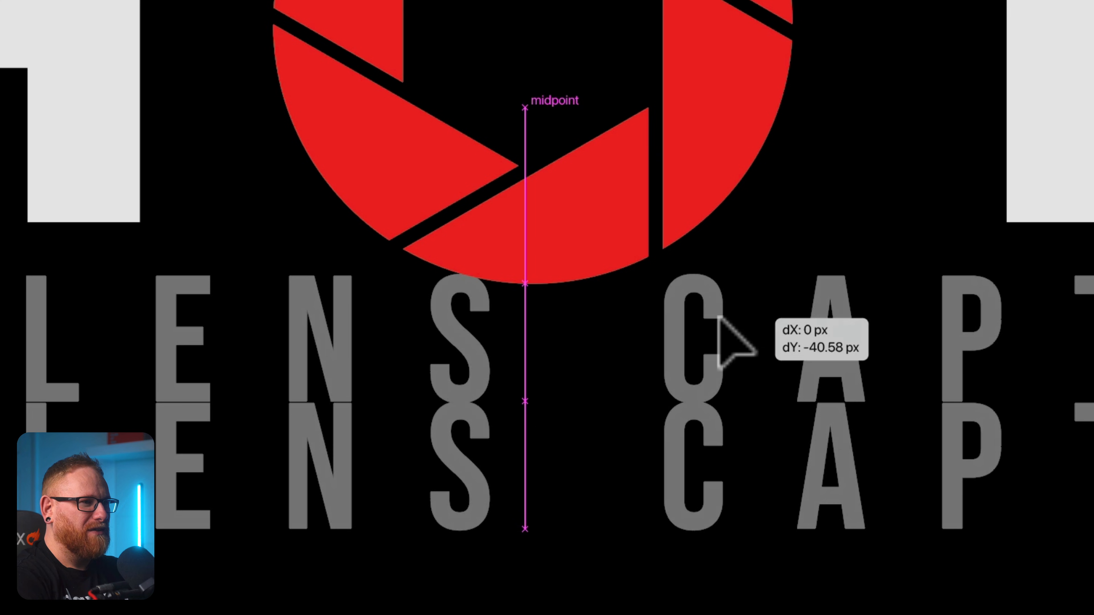
drag(719, 319, 718, 319)
click(224, 201)
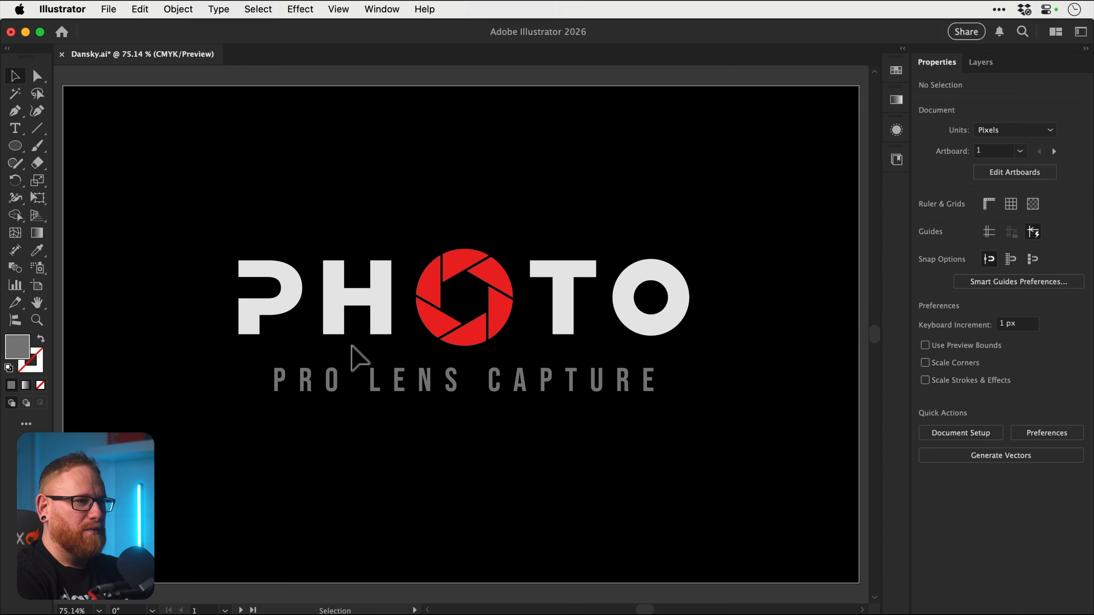
Select the wordmark and tagline together and reposition the complete logo on the artboard
drag(176, 227, 715, 486)
mouse_move(654, 320)
mouse_down()
mouse_move(655, 334)
mouse_move(668, 335)
mouse_up()
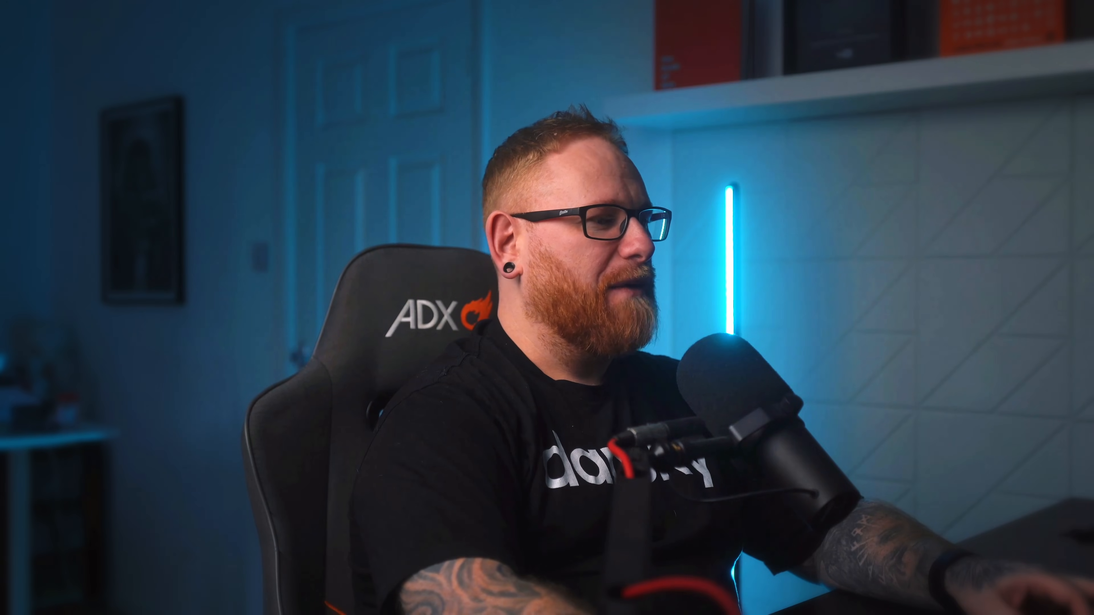